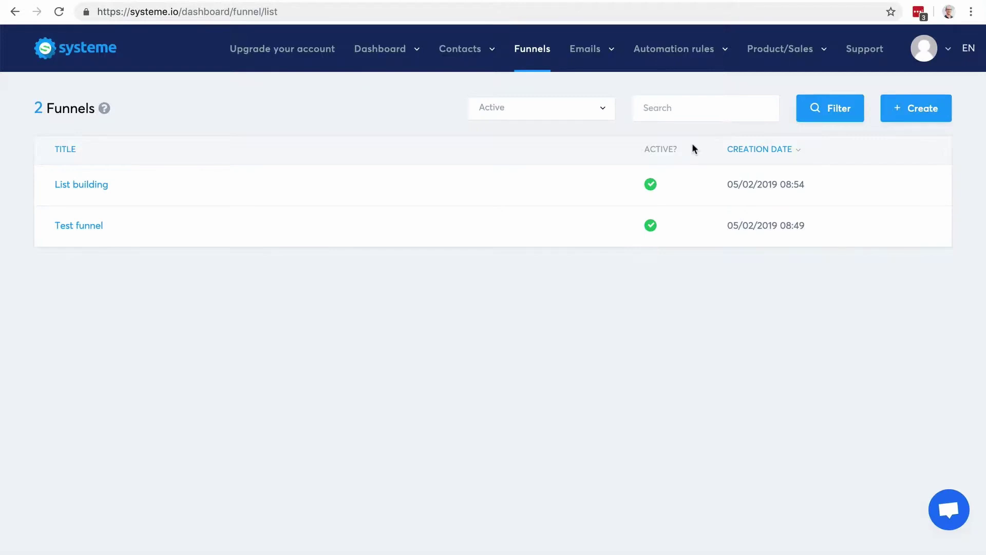
Create a selling funnel named 'Sales funnel' with U.S. Dollar as its currency.
{"action": "left_click", "coordinate": [920, 111]}
{"action": "left_click", "coordinate": [342, 145]}
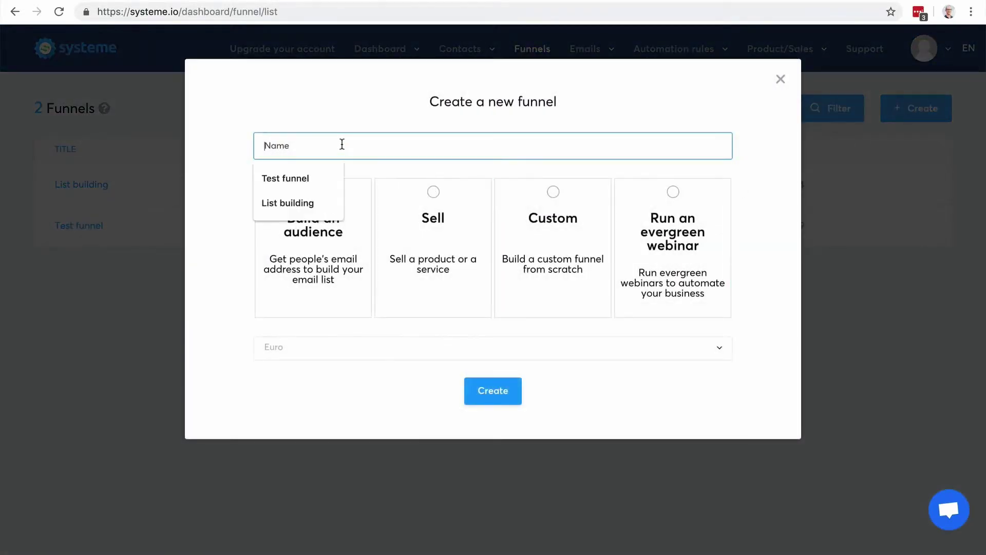
{"action": "type", "text": "Sales funnel"}
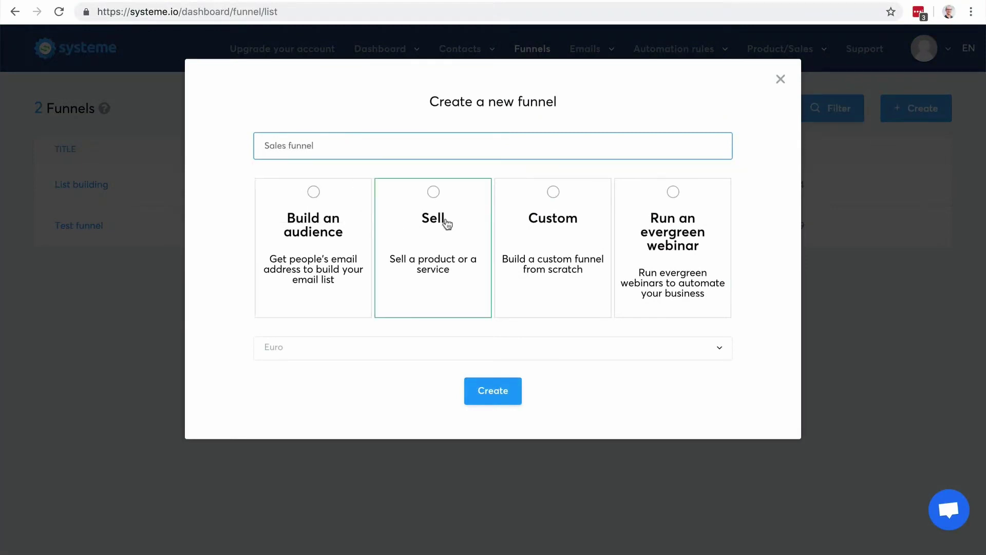
{"action": "left_click", "coordinate": [433, 193]}
{"action": "left_click", "coordinate": [521, 356]}
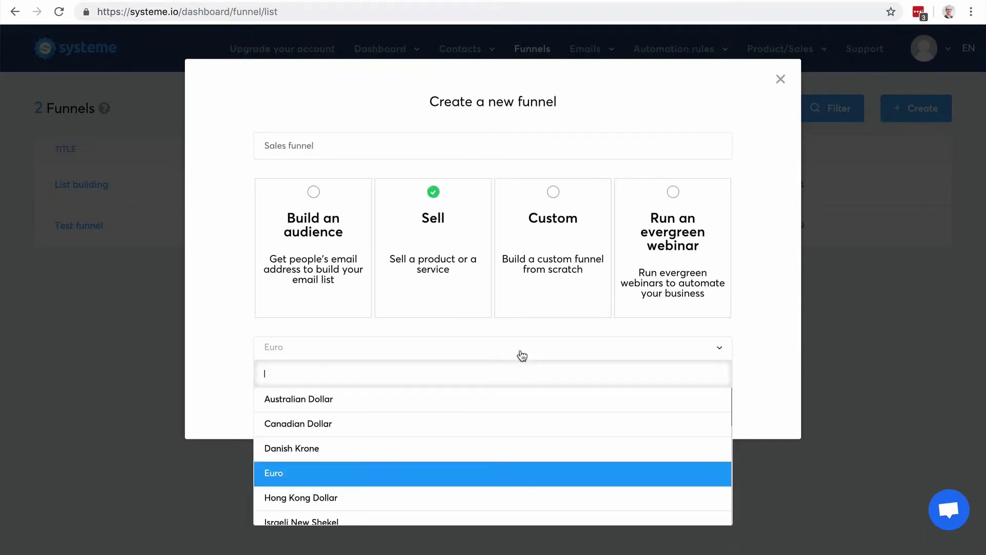
{"action": "type", "text": "U"}
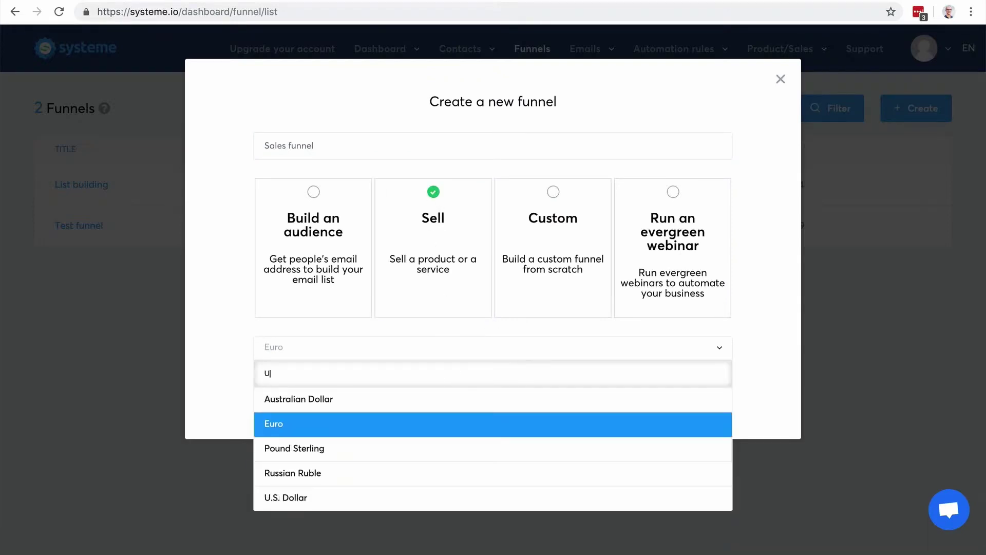
{"action": "type", "text": ".S"}
{"action": "key", "text": "Return"}
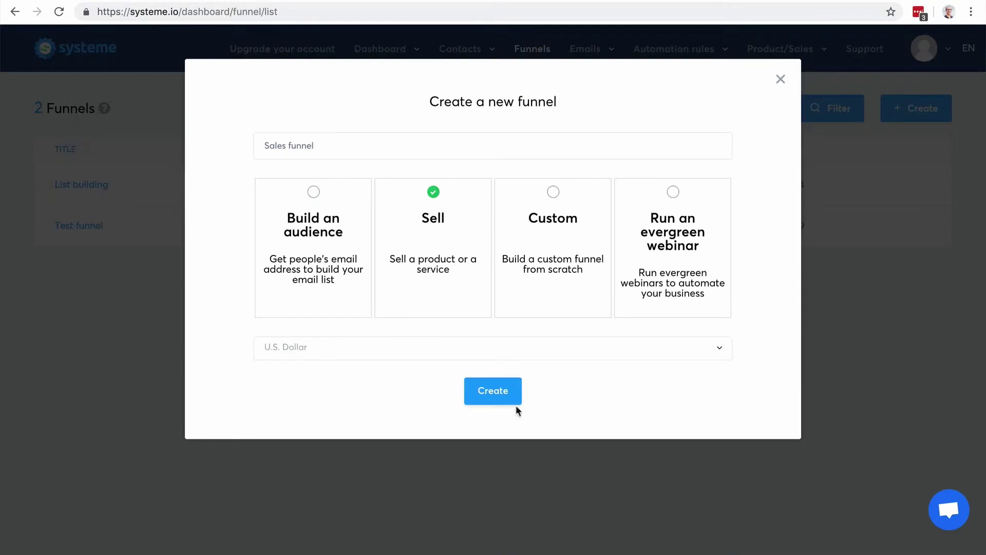
{"action": "left_click", "coordinate": [509, 401]}
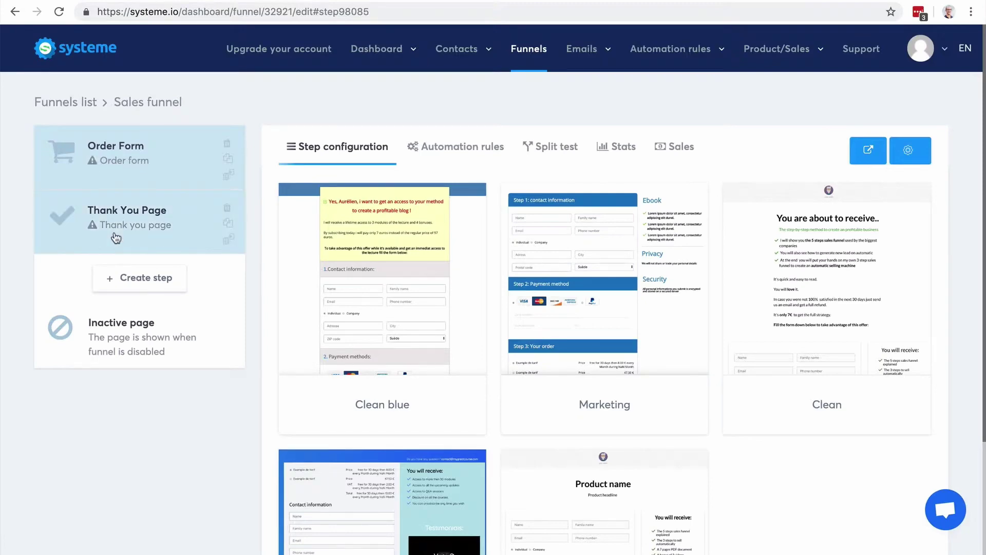
{"action": "scroll", "coordinate": [929, 254], "scroll_direction": "down", "scroll_amount": 3}
{"action": "scroll", "coordinate": [929, 254], "scroll_direction": "up", "scroll_amount": 3}
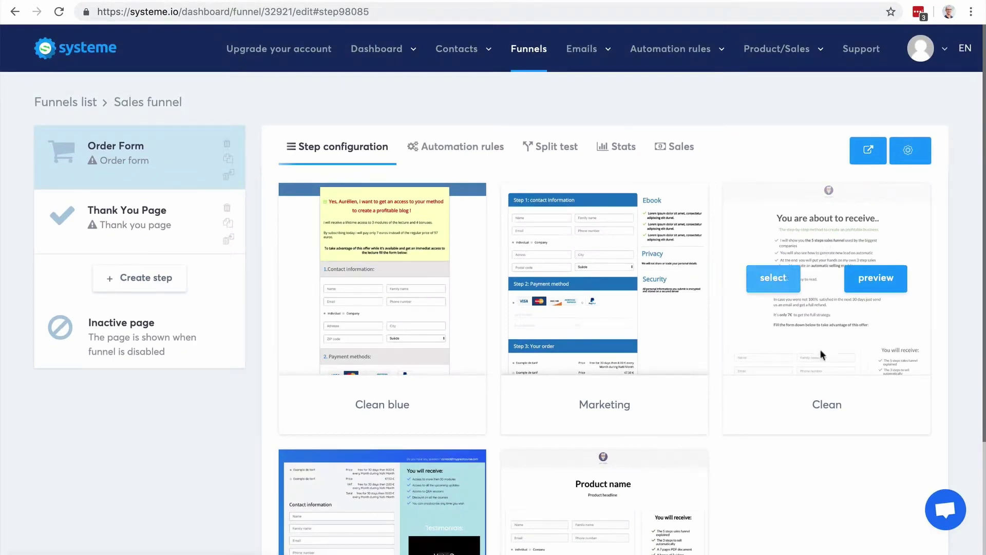
{"action": "scroll", "coordinate": [840, 362], "scroll_direction": "down", "scroll_amount": 2}
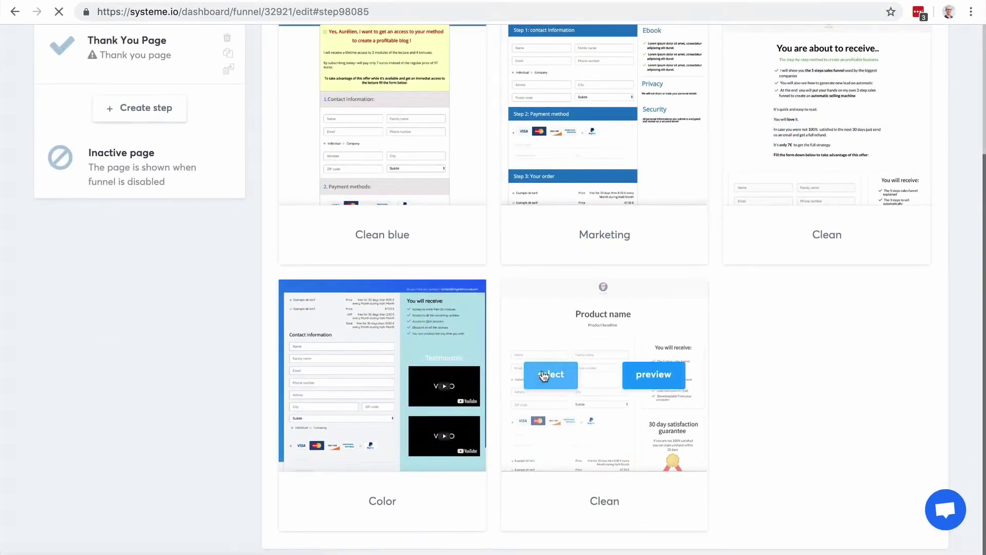
Apply the second Clean template to the Order Form step.
{"action": "left_click", "coordinate": [545, 376]}
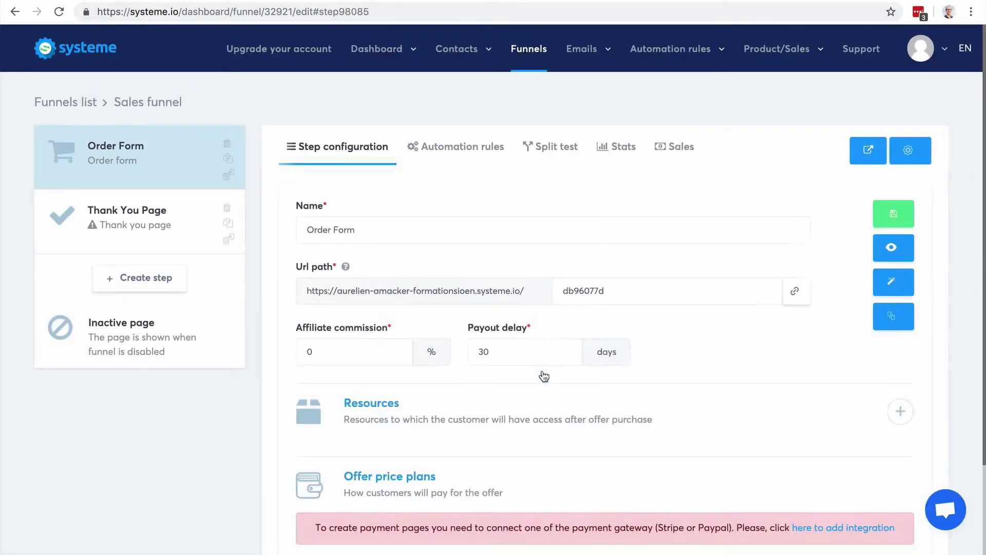
{"action": "scroll", "coordinate": [761, 371], "scroll_direction": "down", "scroll_amount": 2}
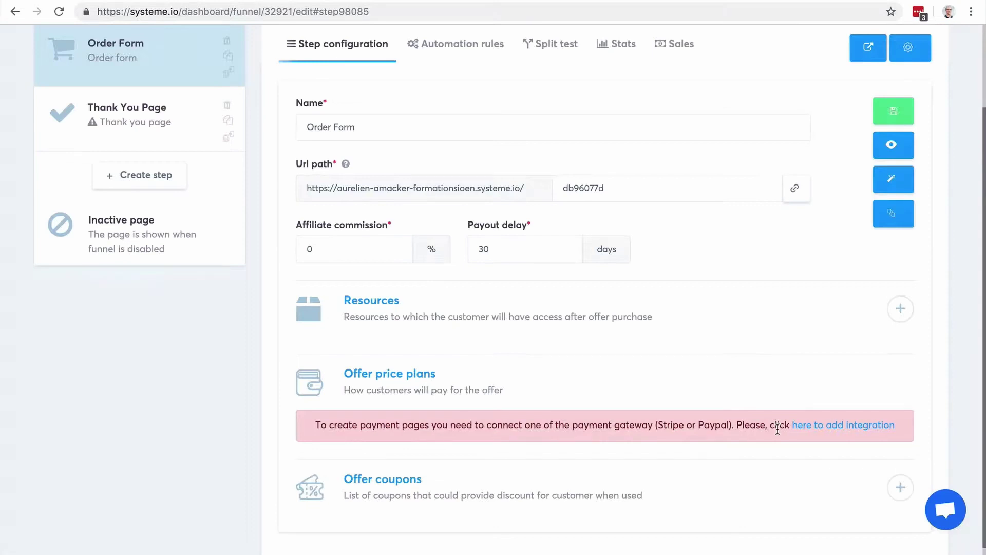
{"action": "scroll", "coordinate": [778, 431], "scroll_direction": "up", "scroll_amount": 2}
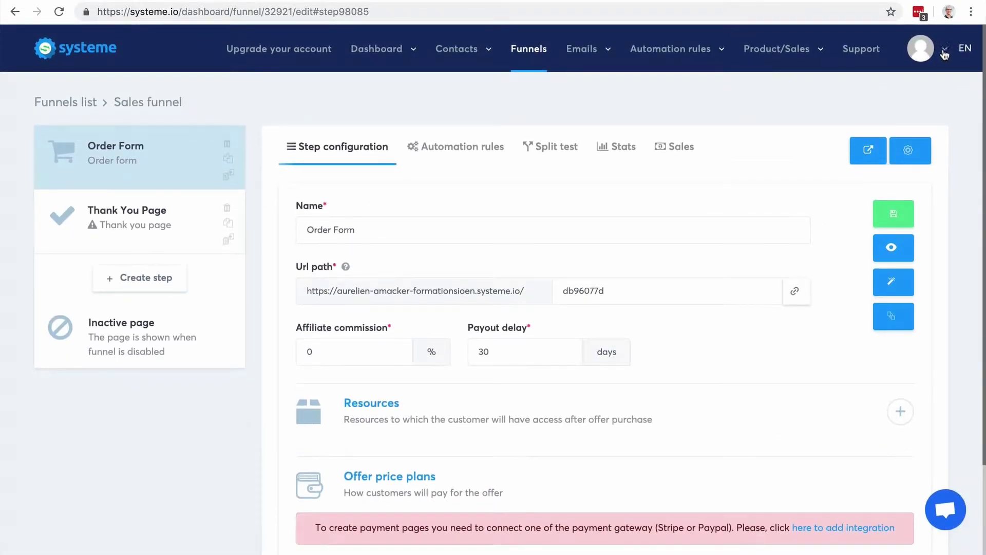
{"action": "left_click", "coordinate": [945, 53]}
{"action": "scroll", "coordinate": [844, 224], "scroll_direction": "down", "scroll_amount": 1}
{"action": "scroll", "coordinate": [844, 224], "scroll_direction": "down", "scroll_amount": 1}
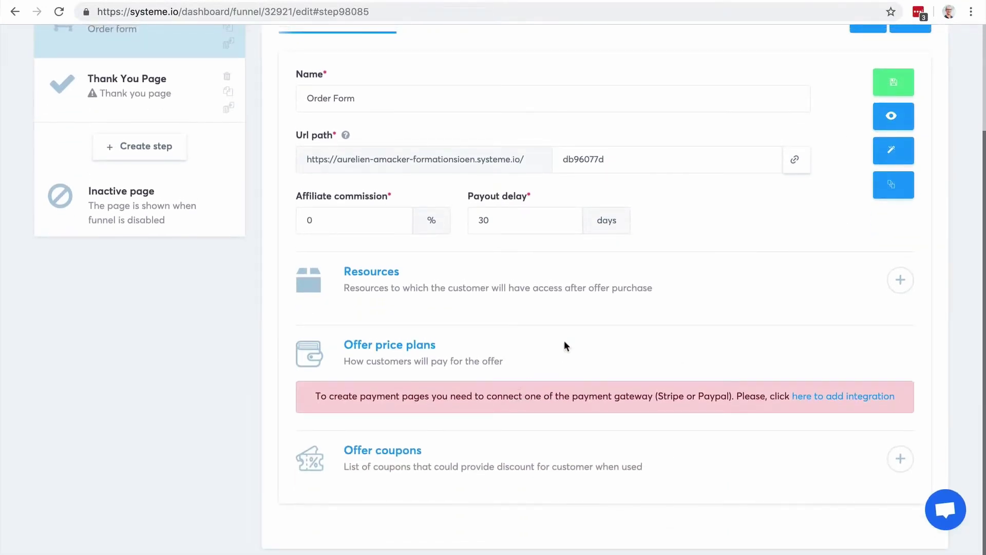
{"action": "scroll", "coordinate": [565, 339], "scroll_direction": "up", "scroll_amount": 2}
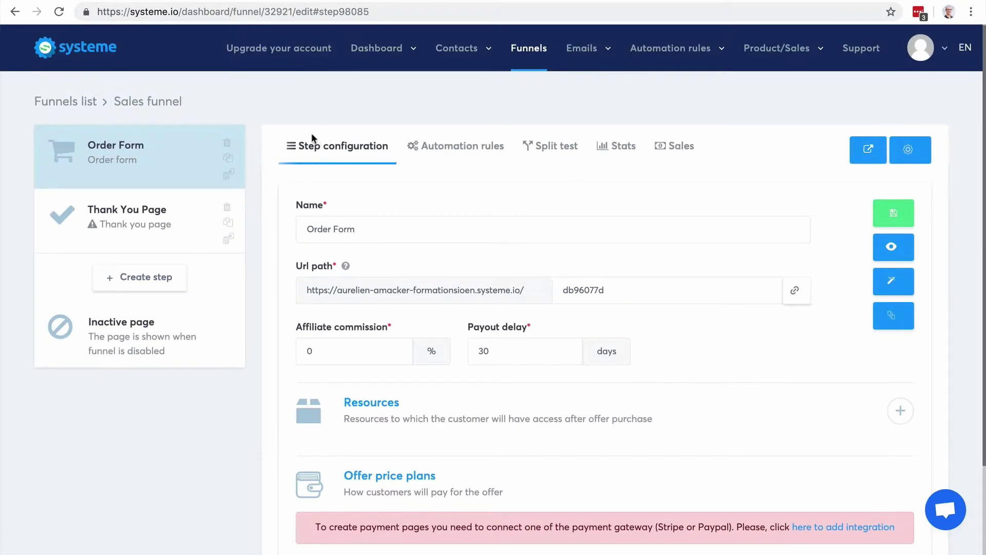
Add a 'Sales page' step of type Sales page, move it above Order Form, and save it.
{"action": "left_click", "coordinate": [130, 279]}
{"action": "type", "text": "Sales page"}
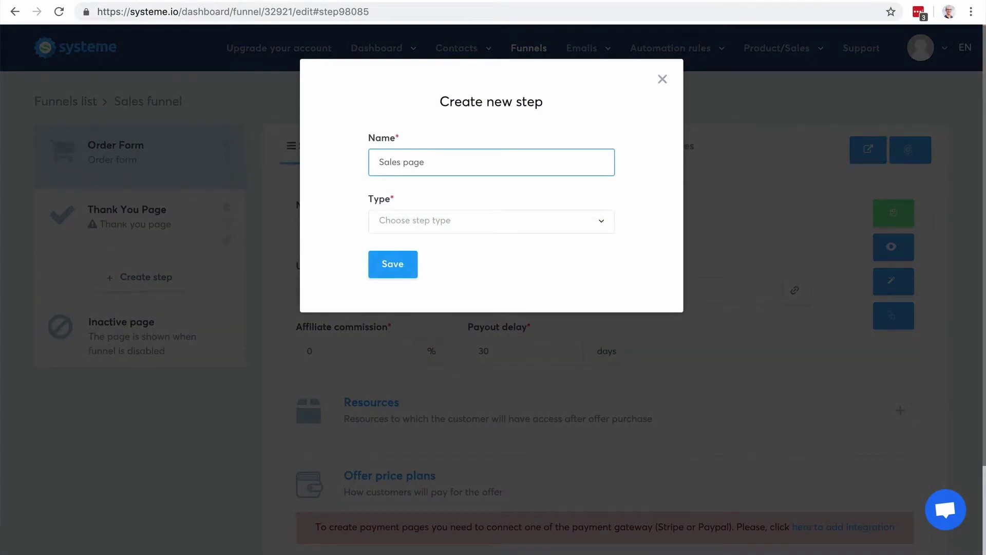
{"action": "left_click", "coordinate": [469, 224]}
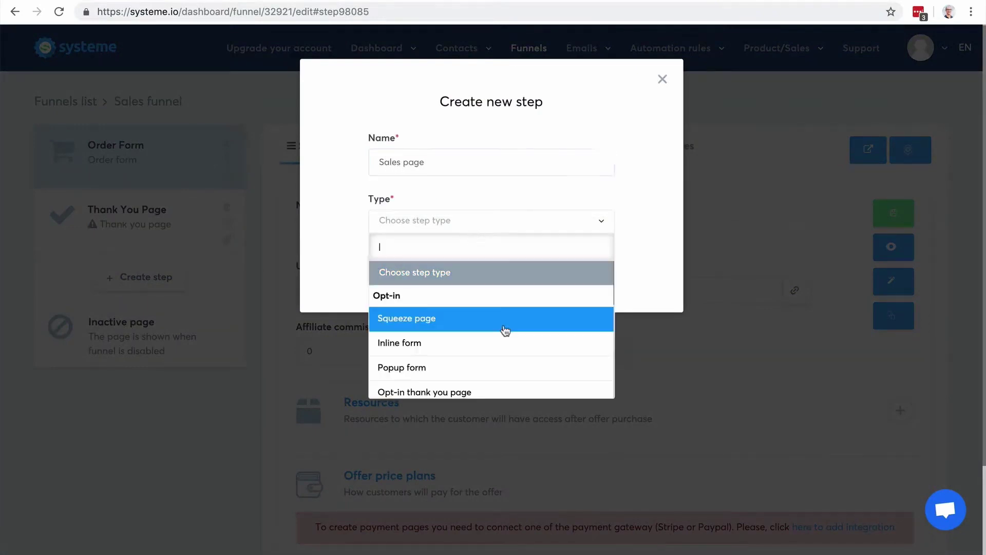
{"action": "scroll", "coordinate": [507, 343], "scroll_direction": "down", "scroll_amount": 2}
{"action": "scroll", "coordinate": [505, 332], "scroll_direction": "down", "scroll_amount": 1}
{"action": "left_click", "coordinate": [497, 299]}
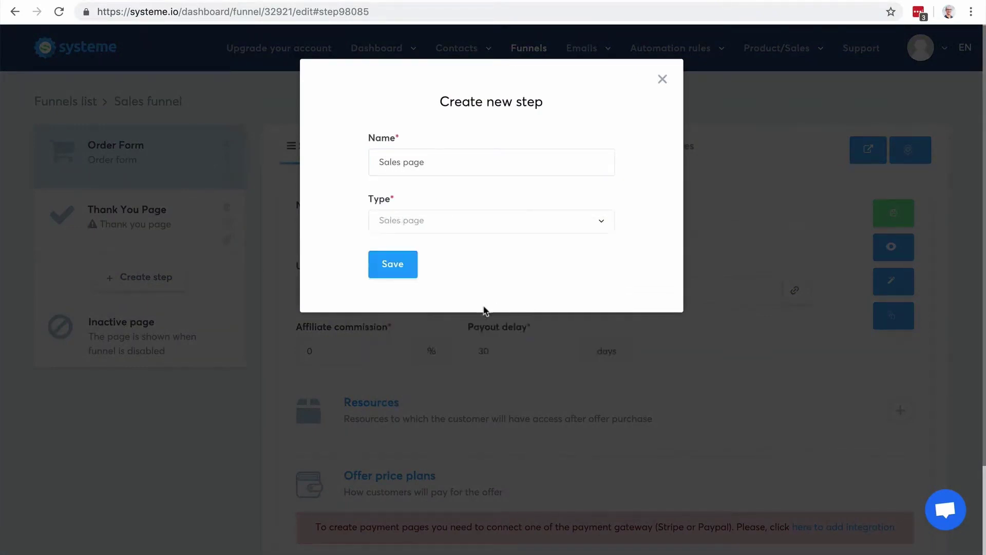
{"action": "left_click", "coordinate": [389, 274]}
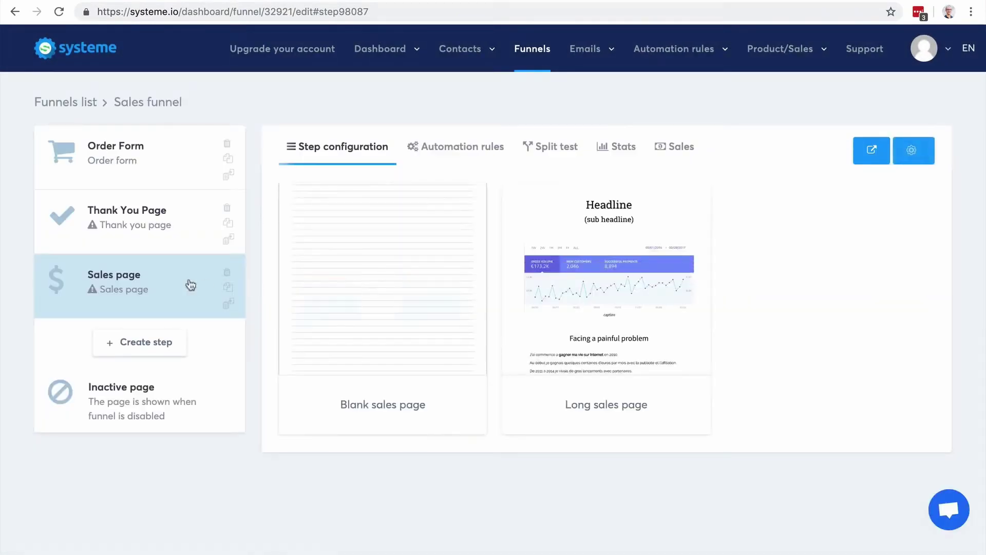
{"action": "left_click_drag", "start_coordinate": [144, 278], "coordinate": [146, 138]}
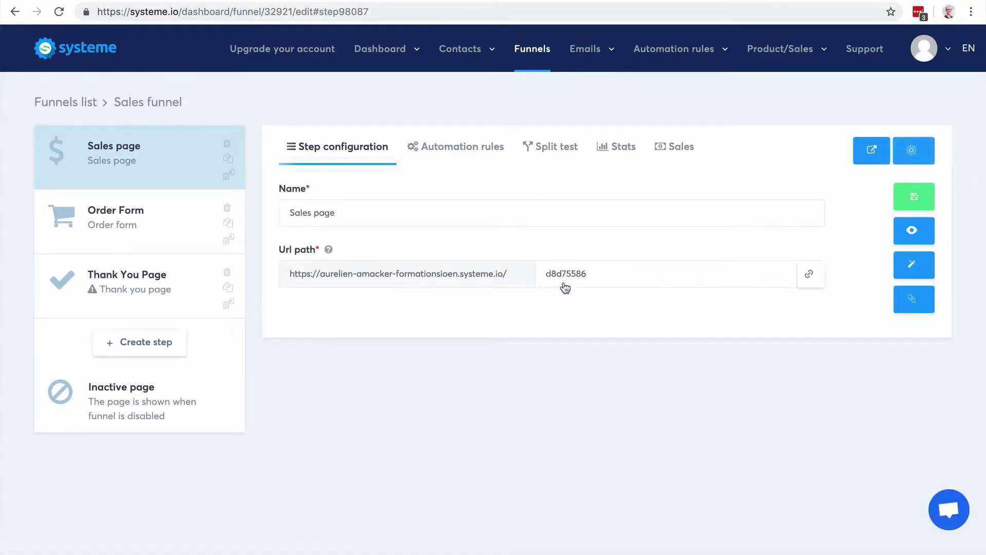
{"action": "left_click", "coordinate": [912, 199]}
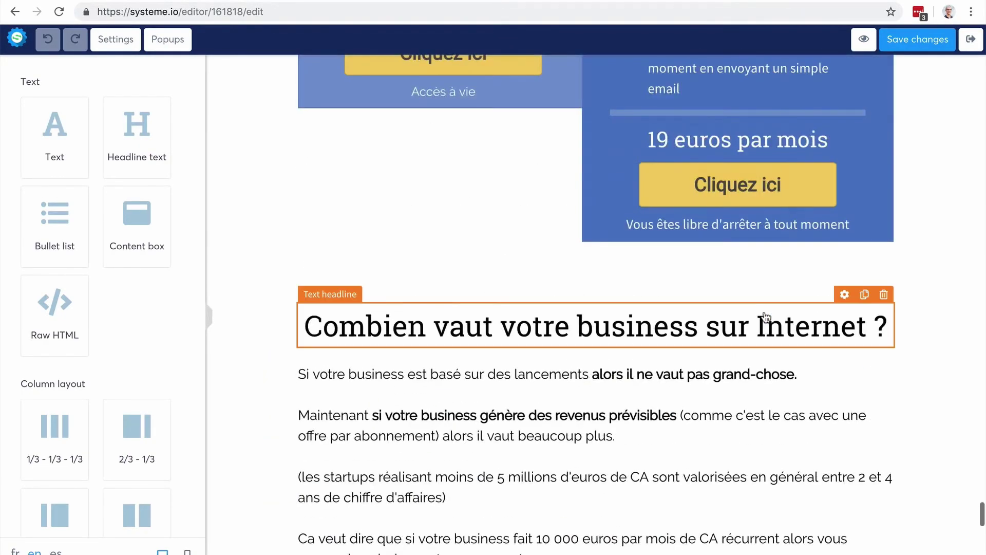
{"action": "scroll", "coordinate": [766, 316], "scroll_direction": "up", "scroll_amount": 3}
Send the Lifetime access and Pass Business Cliquez ici buttons to the next step URL.
{"action": "left_click", "coordinate": [454, 309]}
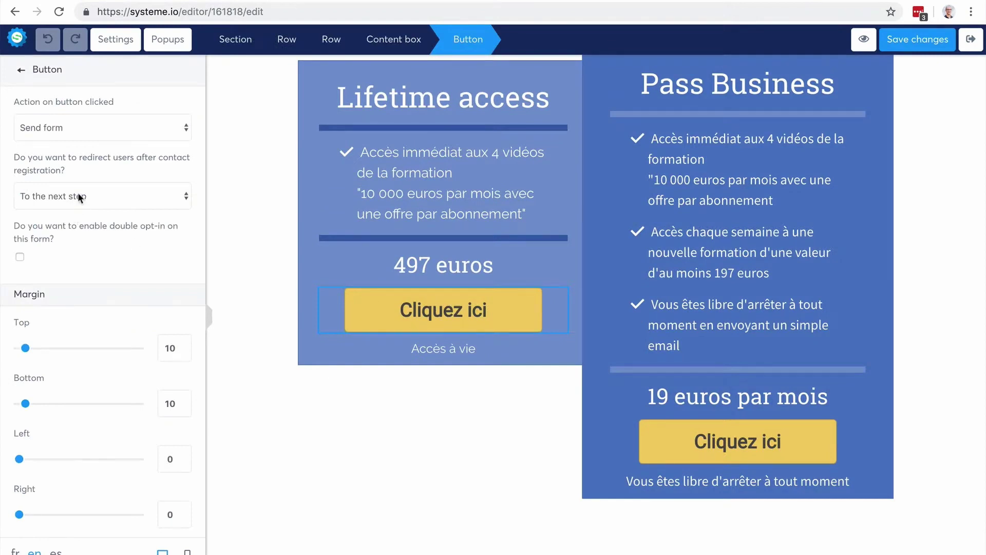
{"action": "scroll", "coordinate": [78, 193], "scroll_direction": "down", "scroll_amount": 1}
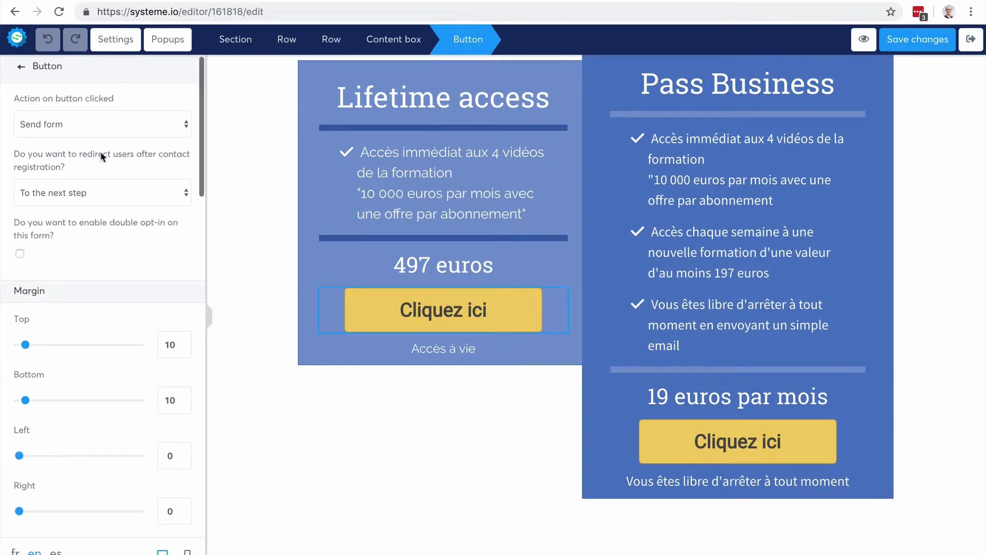
{"action": "left_click", "coordinate": [111, 124]}
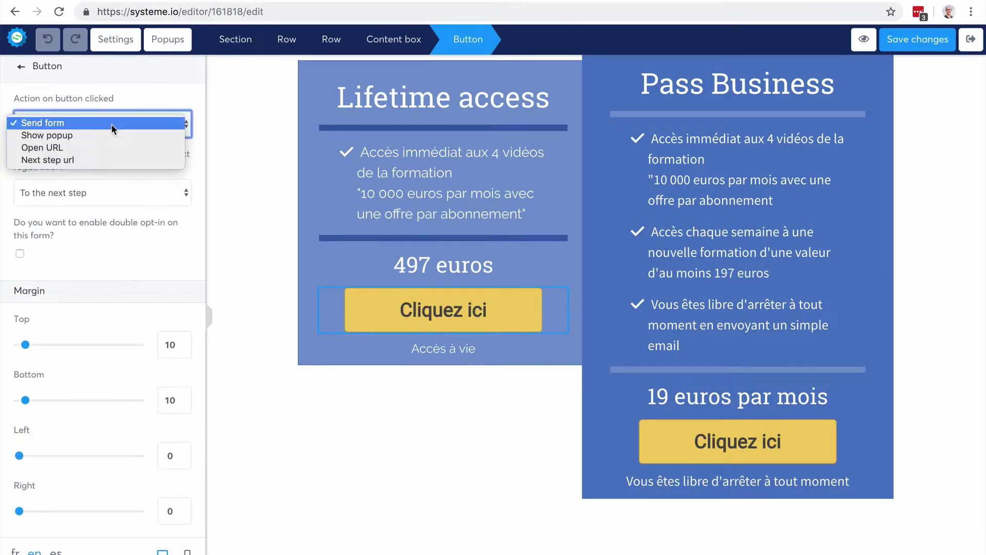
{"action": "left_click", "coordinate": [111, 154]}
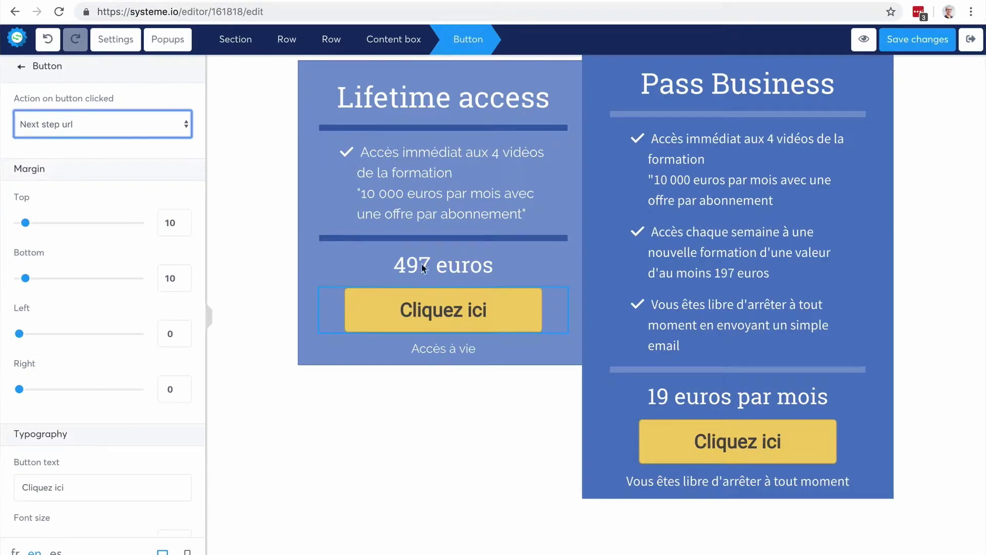
{"action": "left_click", "coordinate": [779, 439]}
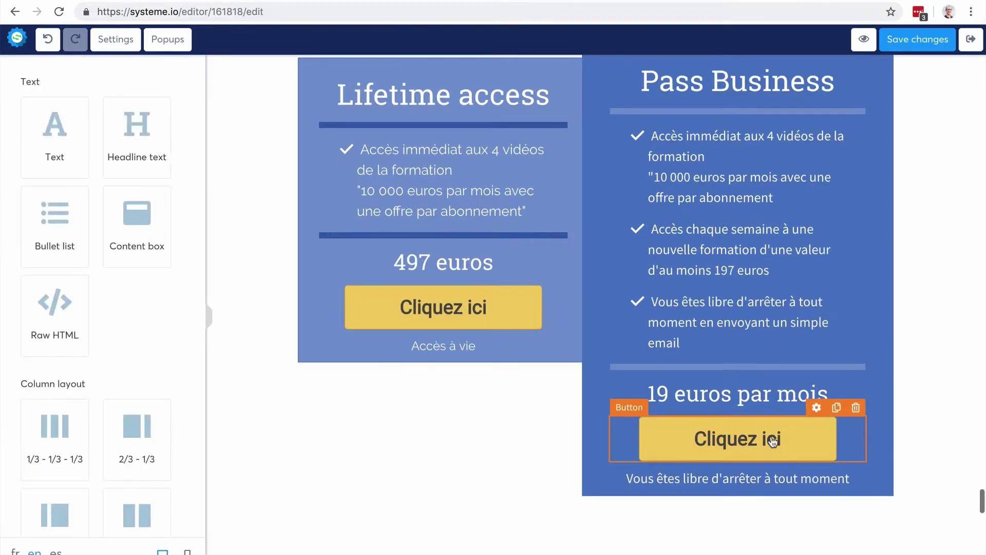
{"action": "left_click", "coordinate": [779, 440]}
{"action": "left_click", "coordinate": [118, 126]}
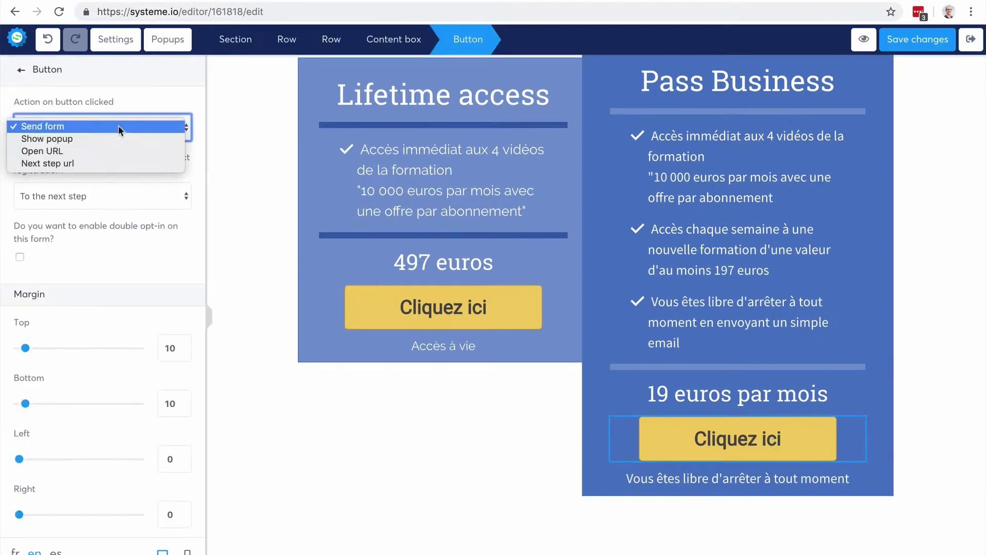
{"action": "left_click", "coordinate": [113, 161]}
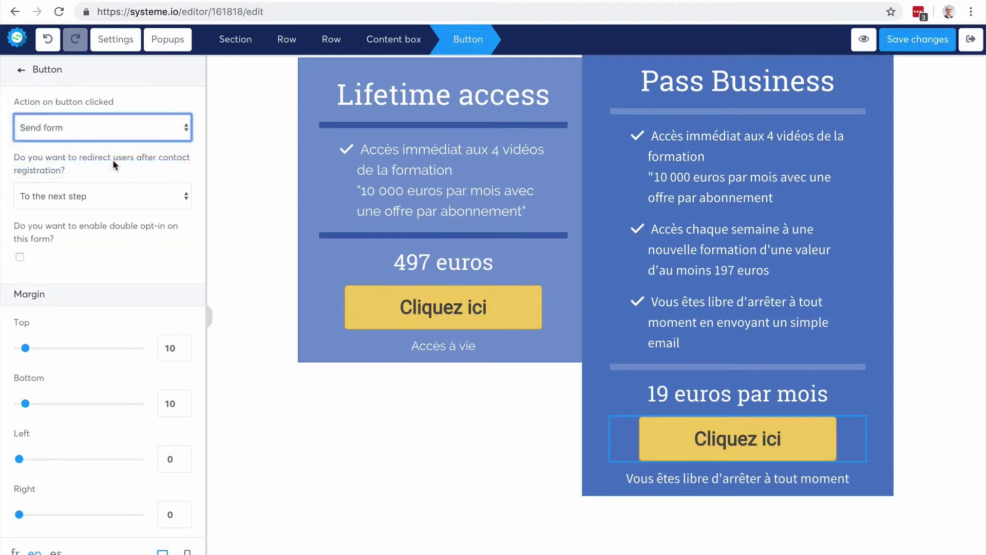
{"action": "left_click", "coordinate": [947, 277]}
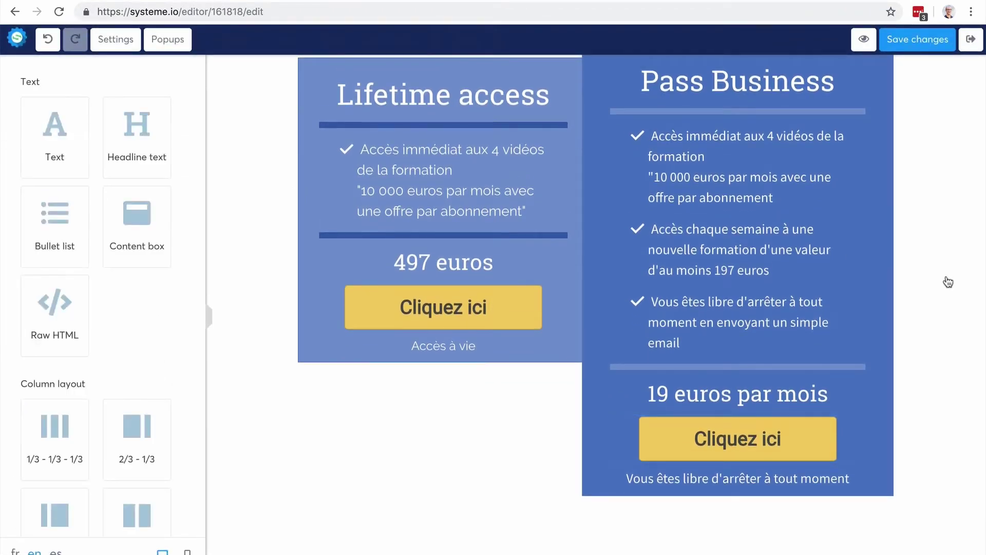
{"action": "scroll", "coordinate": [948, 282], "scroll_direction": "down", "scroll_amount": 5}
{"action": "scroll", "coordinate": [948, 282], "scroll_direction": "down", "scroll_amount": 3}
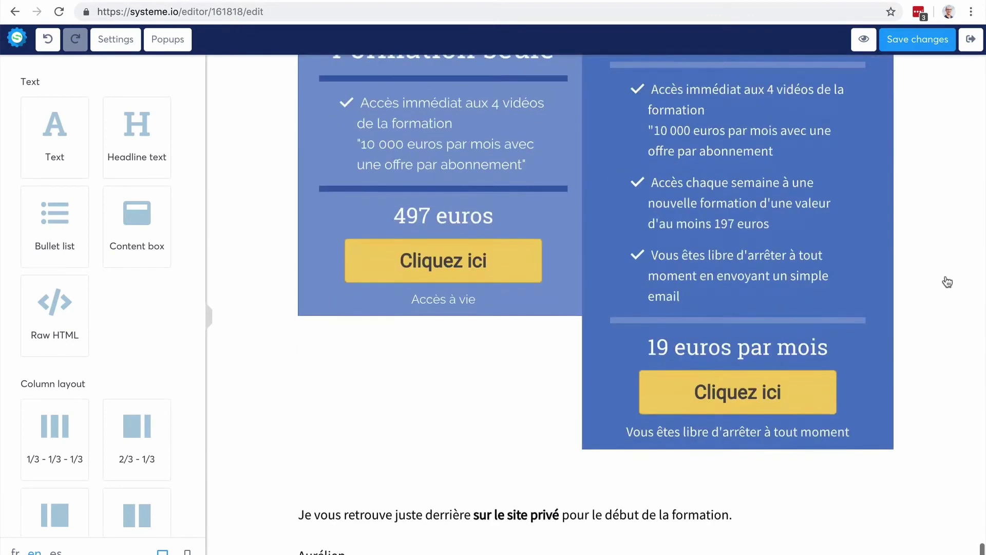
Send the 497 euros and 19 euros par mois buttons to the next step, and save the page.
{"action": "left_click", "coordinate": [426, 261]}
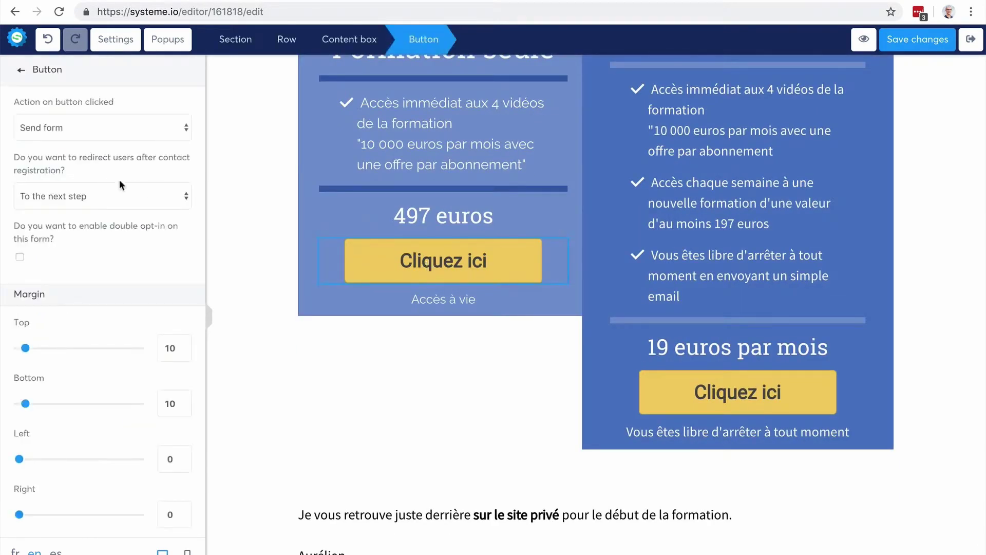
{"action": "left_click", "coordinate": [150, 128]}
{"action": "left_click", "coordinate": [89, 160]}
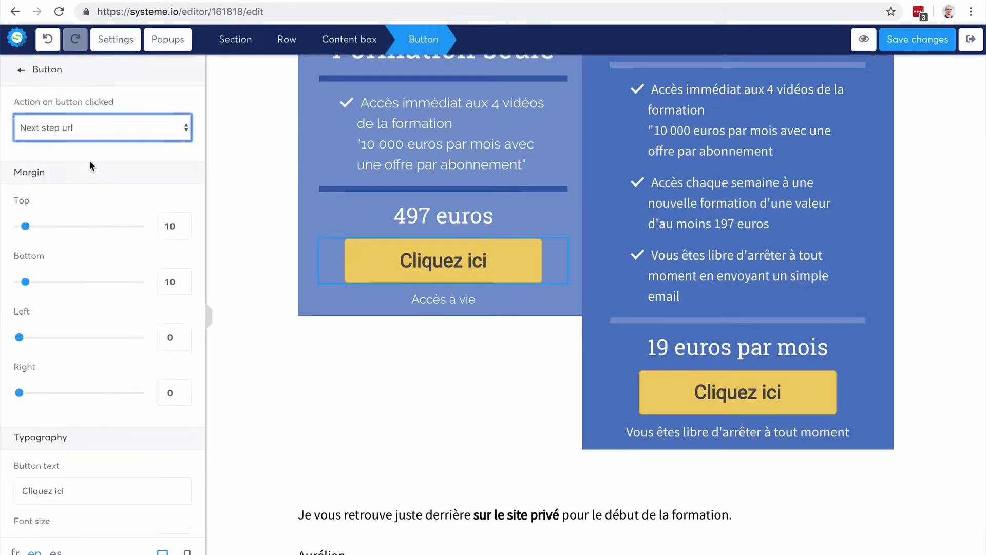
{"action": "left_click", "coordinate": [738, 392]}
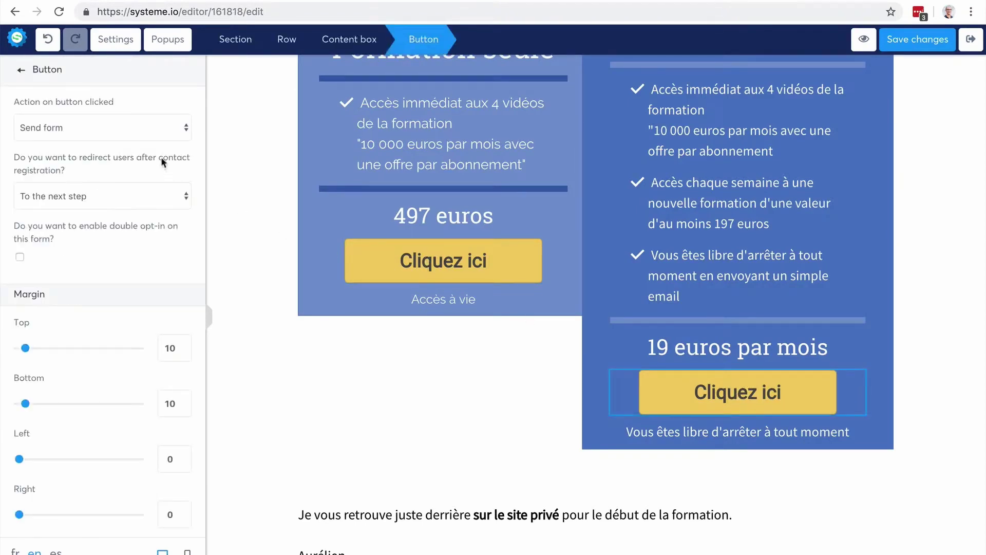
{"action": "left_click", "coordinate": [145, 129]}
{"action": "left_click", "coordinate": [141, 165]}
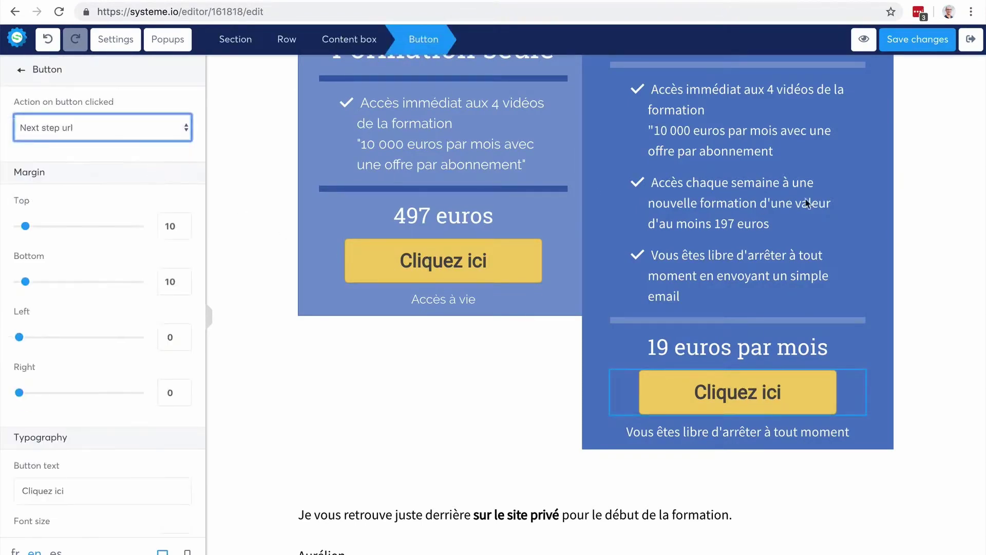
{"action": "left_click", "coordinate": [955, 177]}
{"action": "left_click", "coordinate": [918, 39]}
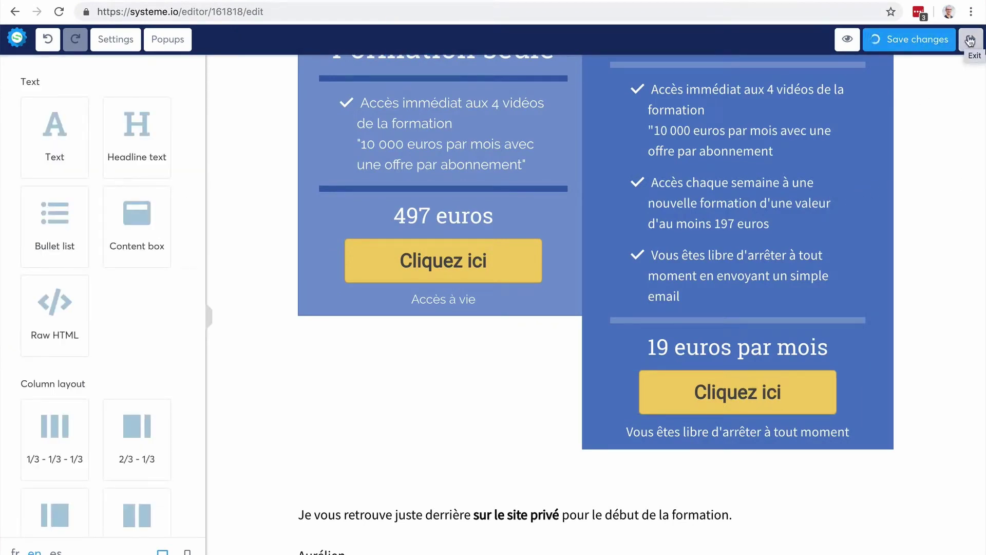
Exit the editor, preview the live sales page, and return to the funnel dashboard.
{"action": "left_click", "coordinate": [970, 41]}
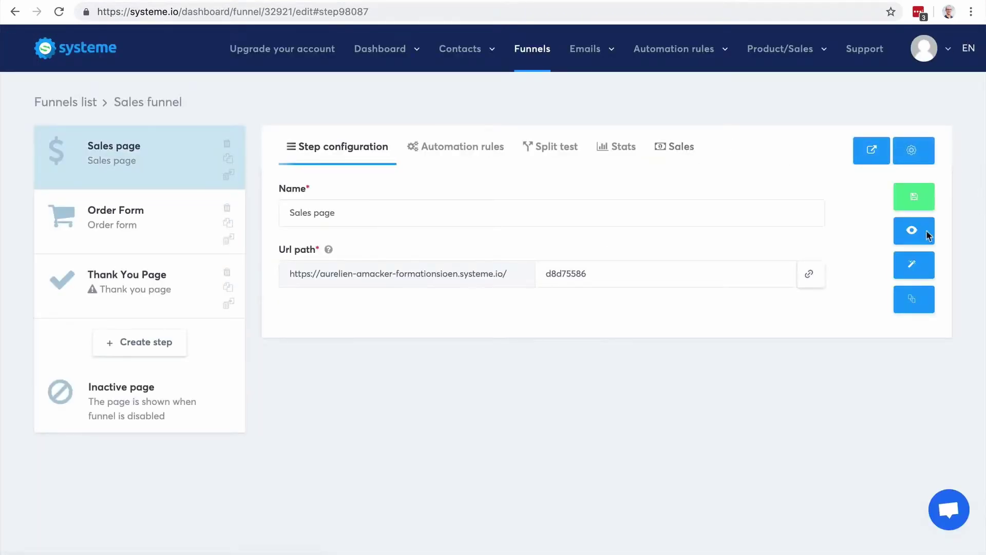
{"action": "left_click", "coordinate": [919, 234]}
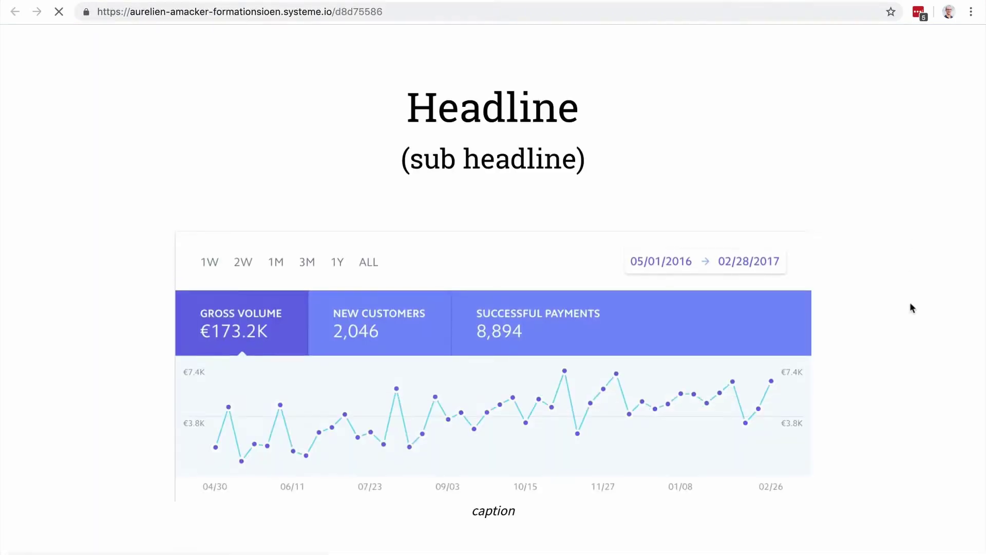
{"action": "scroll", "coordinate": [912, 306], "scroll_direction": "down", "scroll_amount": 15}
{"action": "scroll", "coordinate": [912, 306], "scroll_direction": "down", "scroll_amount": 10}
{"action": "scroll", "coordinate": [910, 300], "scroll_direction": "down", "scroll_amount": 10}
{"action": "scroll", "coordinate": [910, 300], "scroll_direction": "down", "scroll_amount": 5}
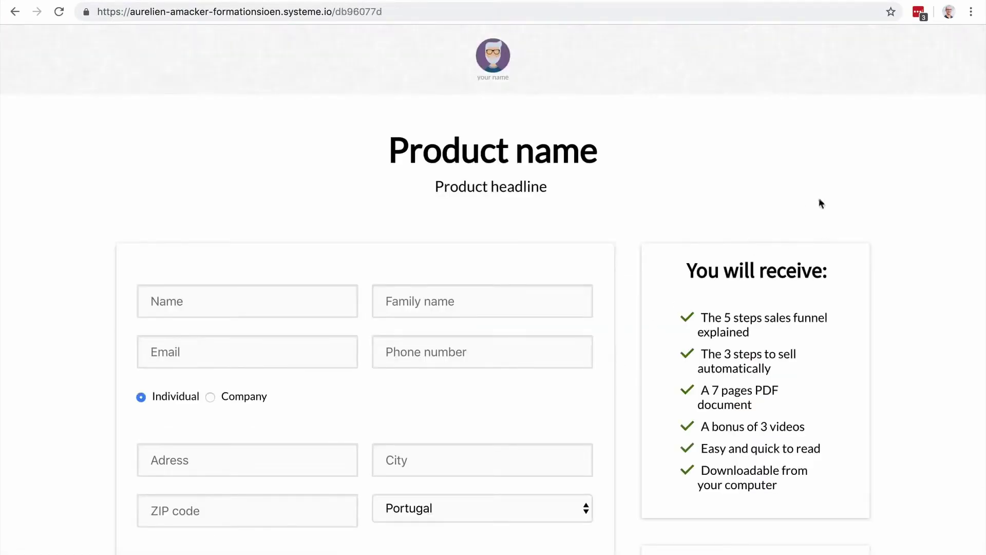
{"action": "scroll", "coordinate": [854, 229], "scroll_direction": "down", "scroll_amount": 5}
{"action": "scroll", "coordinate": [855, 229], "scroll_direction": "up", "scroll_amount": 3}
{"action": "scroll", "coordinate": [855, 229], "scroll_direction": "up", "scroll_amount": 3}
{"action": "left_click", "coordinate": [709, 2]}
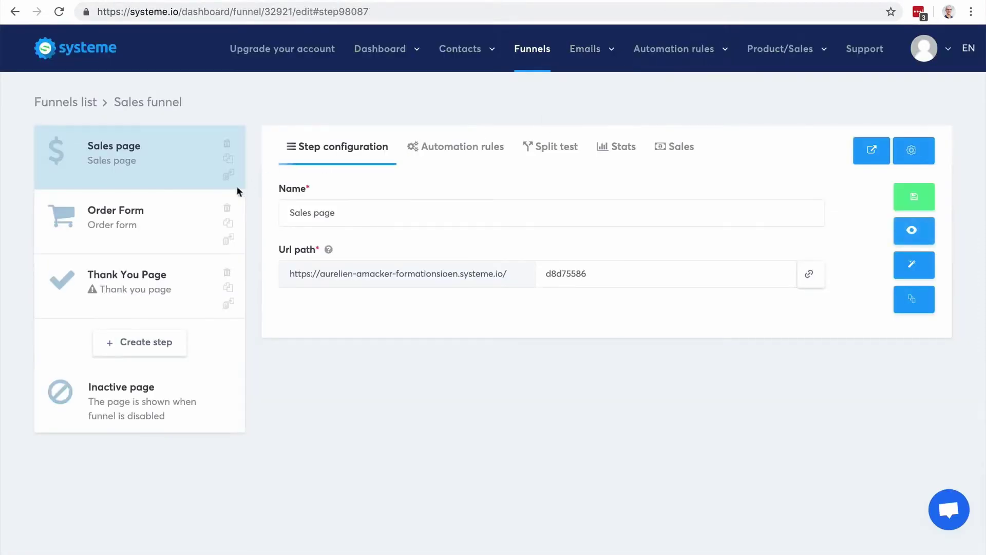
Delete the intra-community VAT number and ZIP code fields from the Order Form page.
{"action": "left_click", "coordinate": [144, 224]}
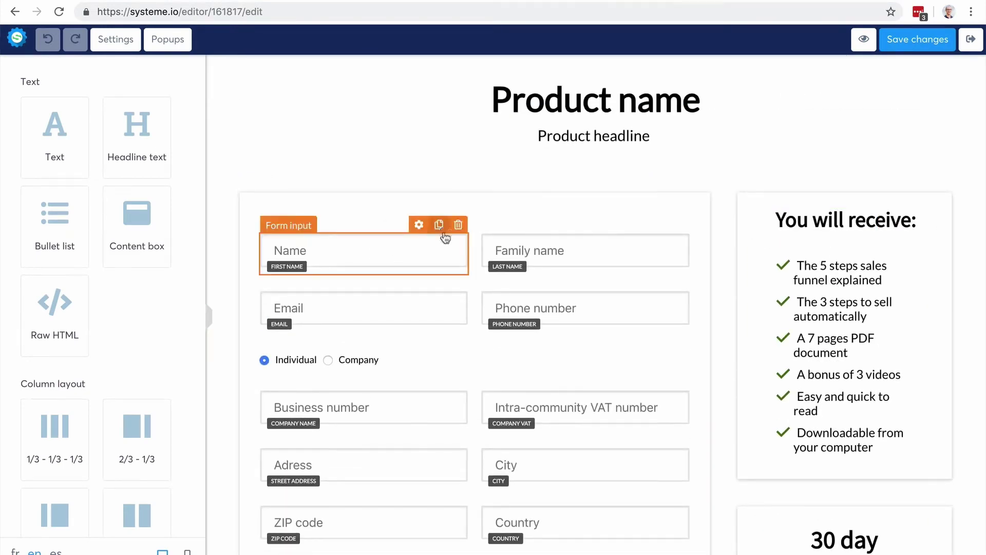
{"action": "scroll", "coordinate": [601, 304], "scroll_direction": "down", "scroll_amount": 1}
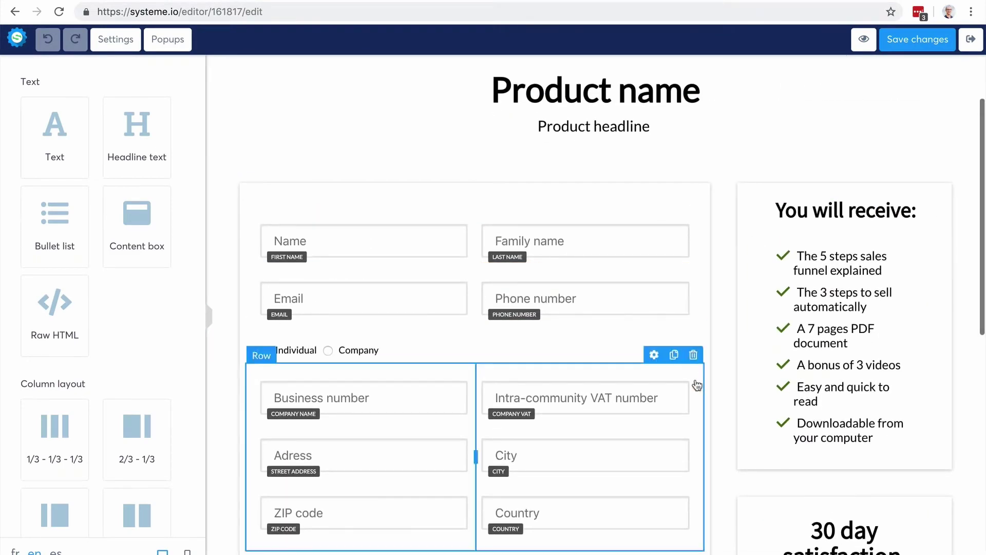
{"action": "left_click", "coordinate": [681, 372]}
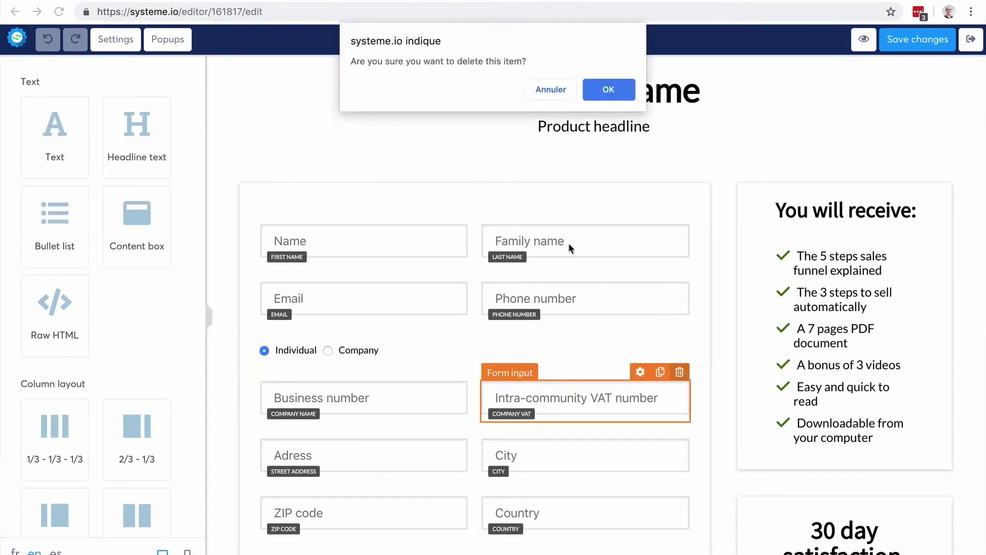
{"action": "left_click", "coordinate": [609, 90]}
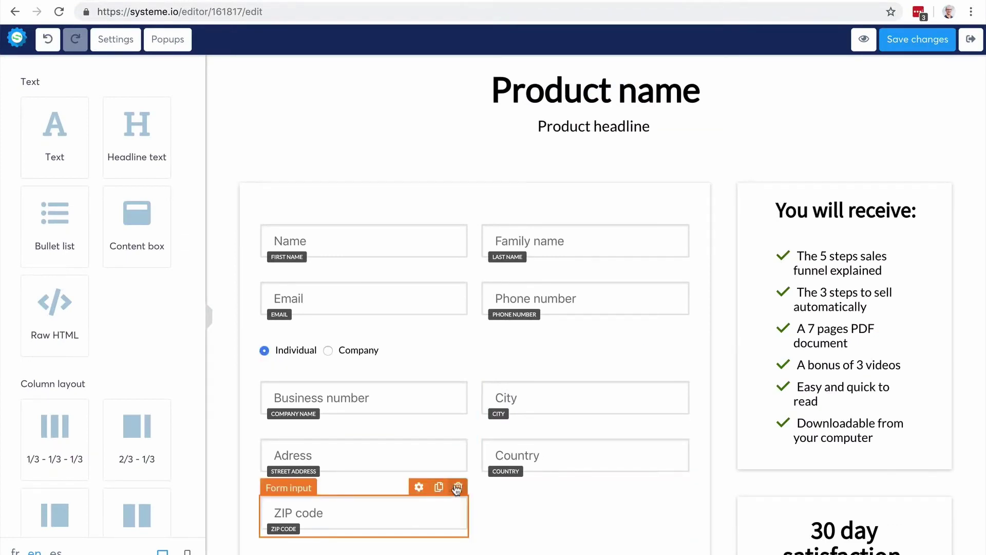
{"action": "left_click", "coordinate": [459, 489]}
{"action": "left_click", "coordinate": [614, 91]}
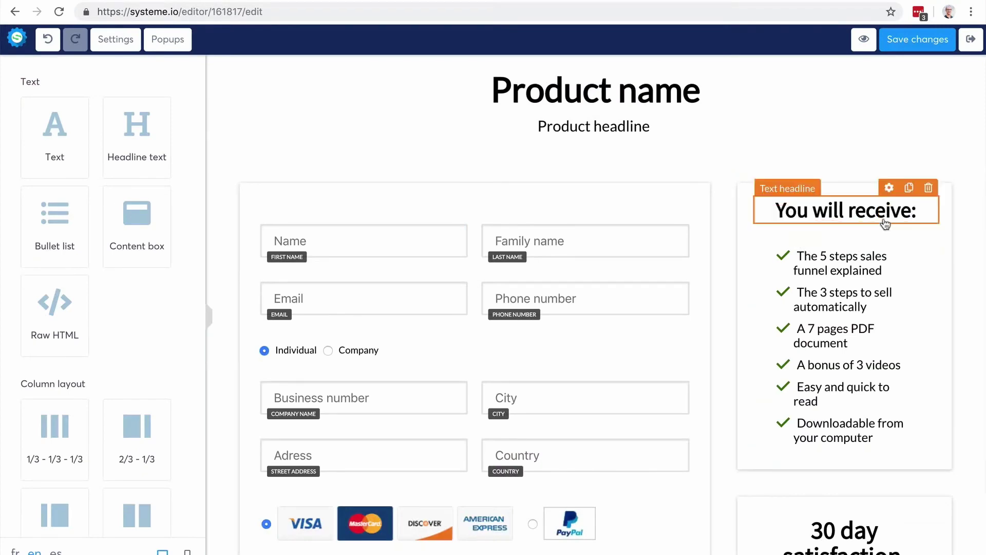
{"action": "scroll", "coordinate": [886, 224], "scroll_direction": "down", "scroll_amount": 5}
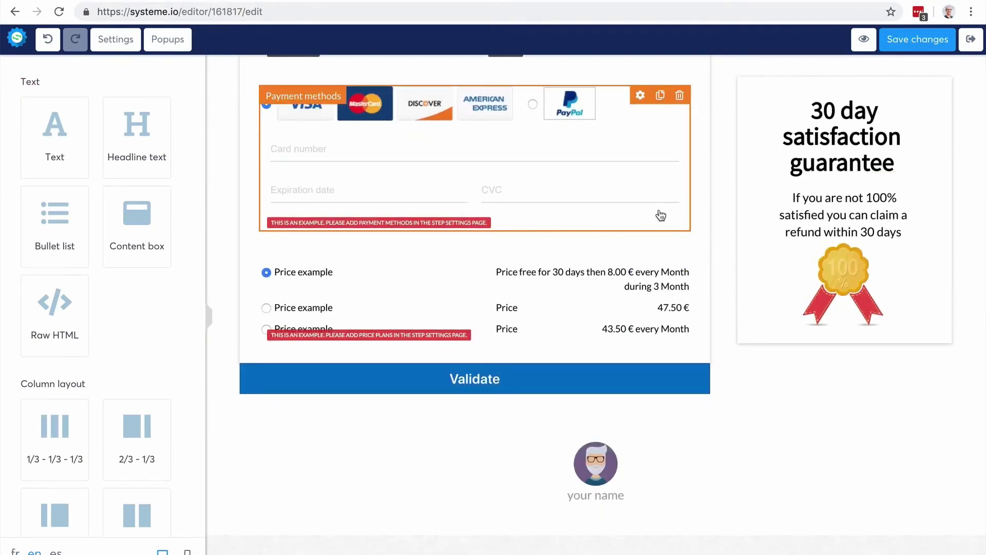
{"action": "scroll", "coordinate": [662, 215], "scroll_direction": "down", "scroll_amount": 2}
{"action": "scroll", "coordinate": [375, 280], "scroll_direction": "up", "scroll_amount": 5}
{"action": "scroll", "coordinate": [376, 281], "scroll_direction": "up", "scroll_amount": 3}
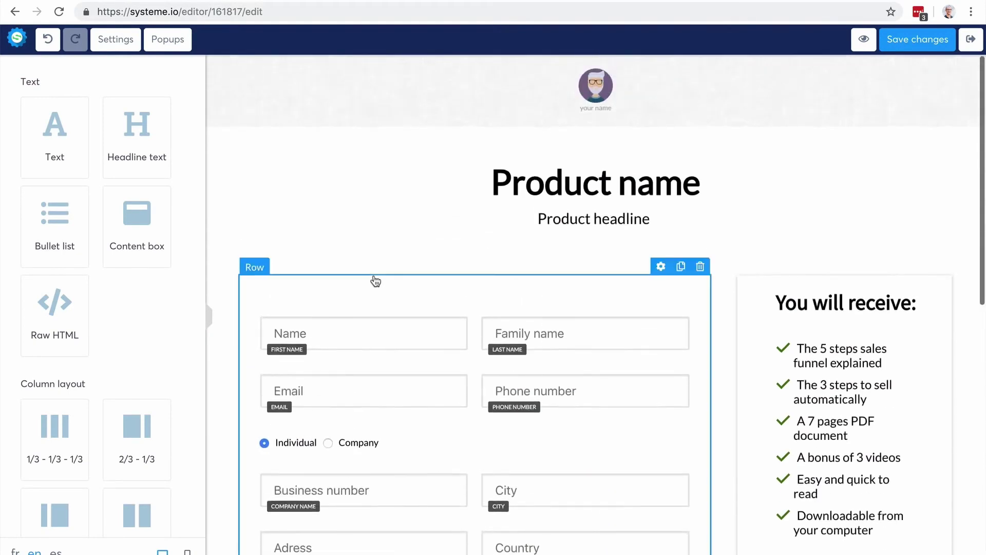
Apply the 'Thank you page with order recap' template to Thank You Page and save it.
{"action": "left_click", "coordinate": [971, 41]}
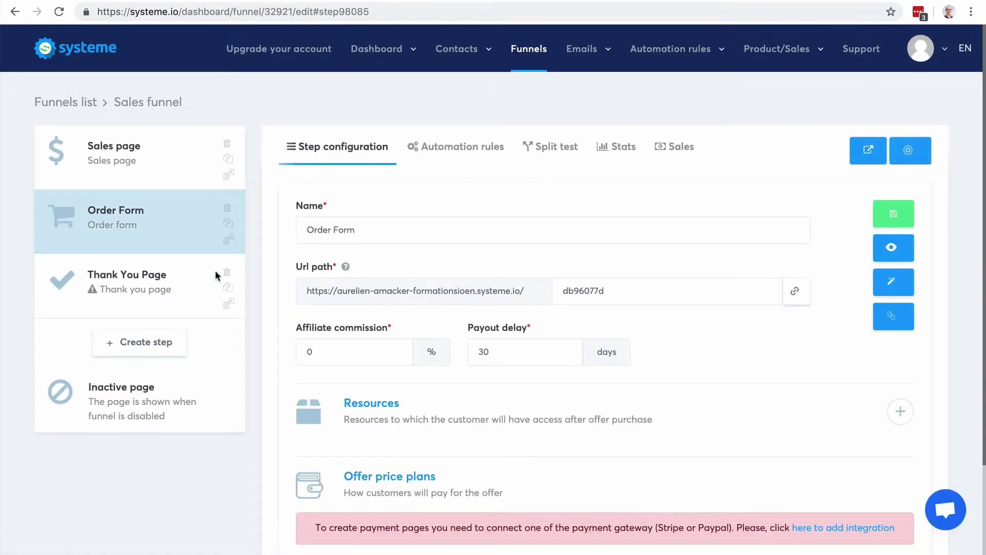
{"action": "left_click", "coordinate": [216, 272]}
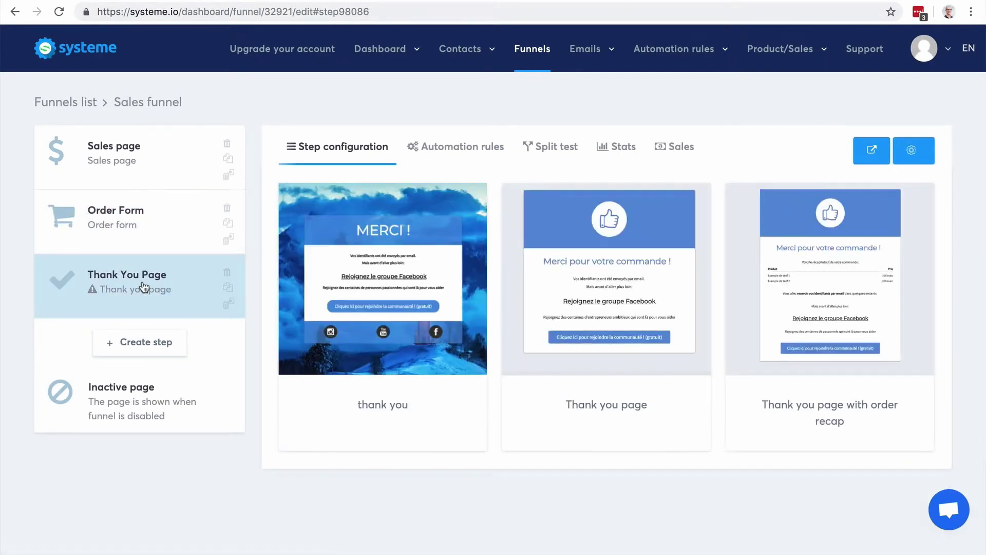
{"action": "mouse_move", "coordinate": [830, 278]}
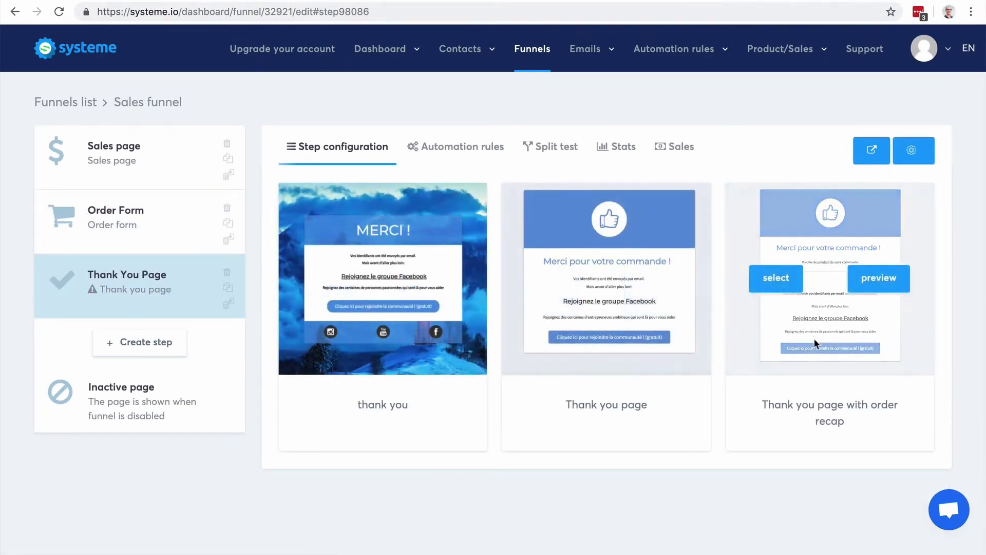
{"action": "left_click", "coordinate": [790, 280]}
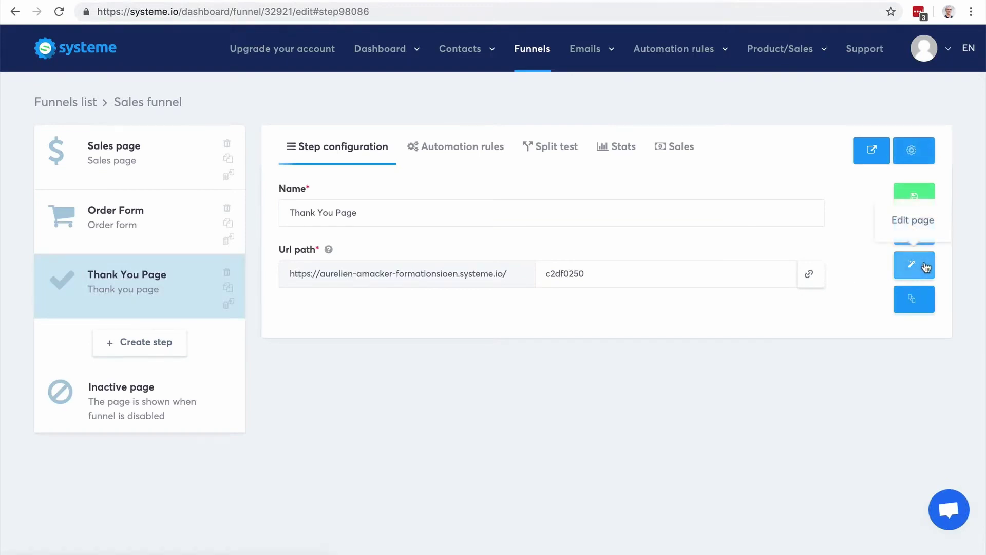
{"action": "left_click", "coordinate": [914, 196]}
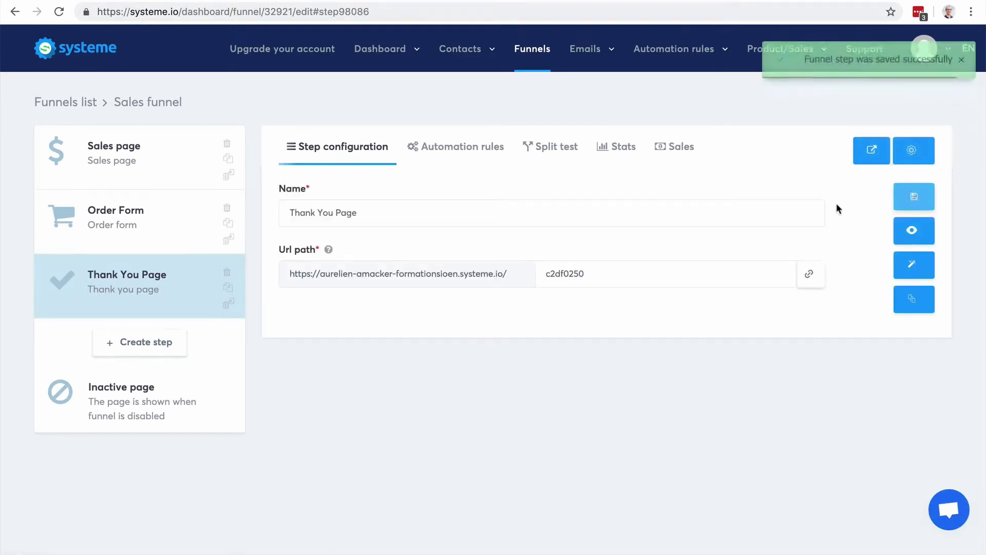
Create an Upsell-type step named 'Upsell 1' using the upsell page template.
{"action": "left_click", "coordinate": [141, 345]}
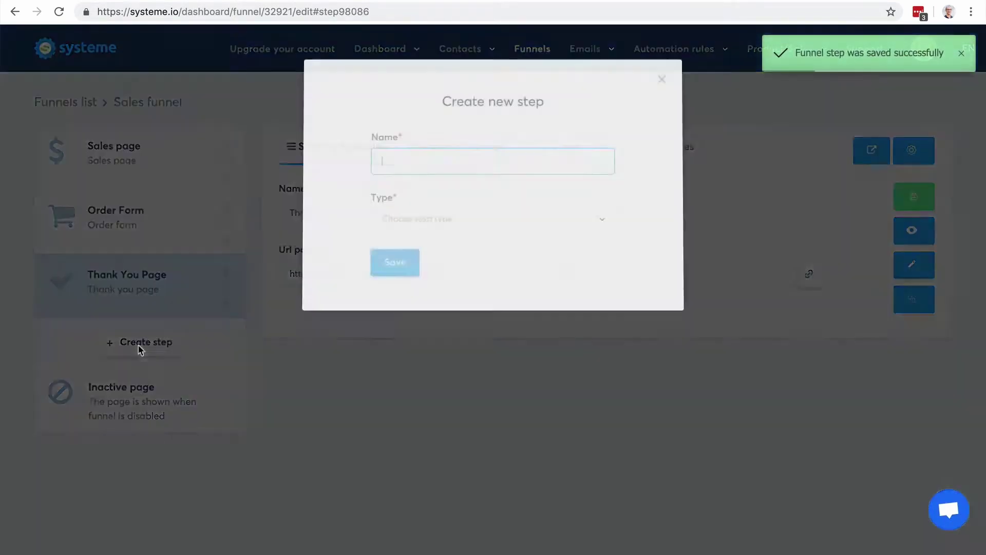
{"action": "left_click", "coordinate": [413, 163]}
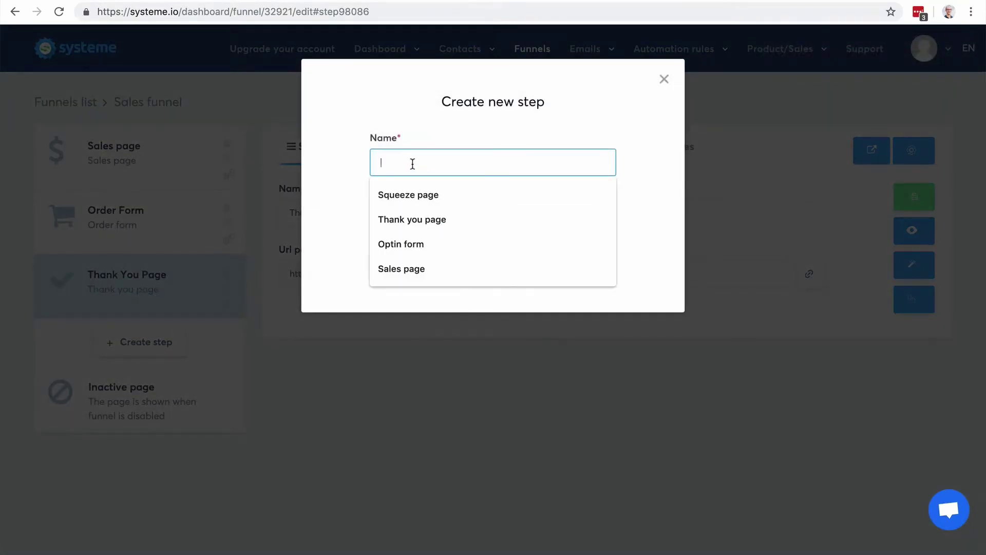
{"action": "type", "text": "Upsell 1"}
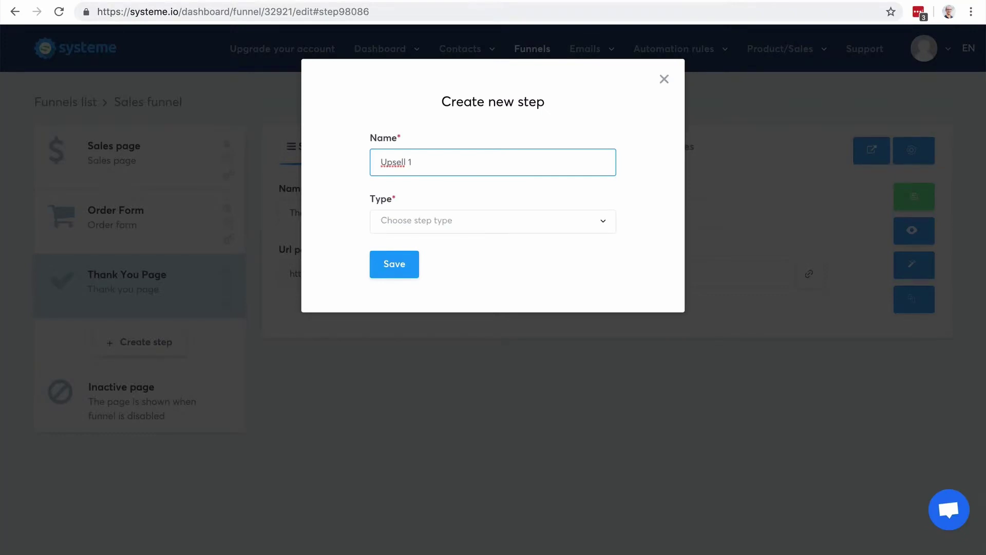
{"action": "left_click", "coordinate": [472, 220]}
{"action": "scroll", "coordinate": [510, 326], "scroll_direction": "down", "scroll_amount": 3}
{"action": "left_click", "coordinate": [511, 352]}
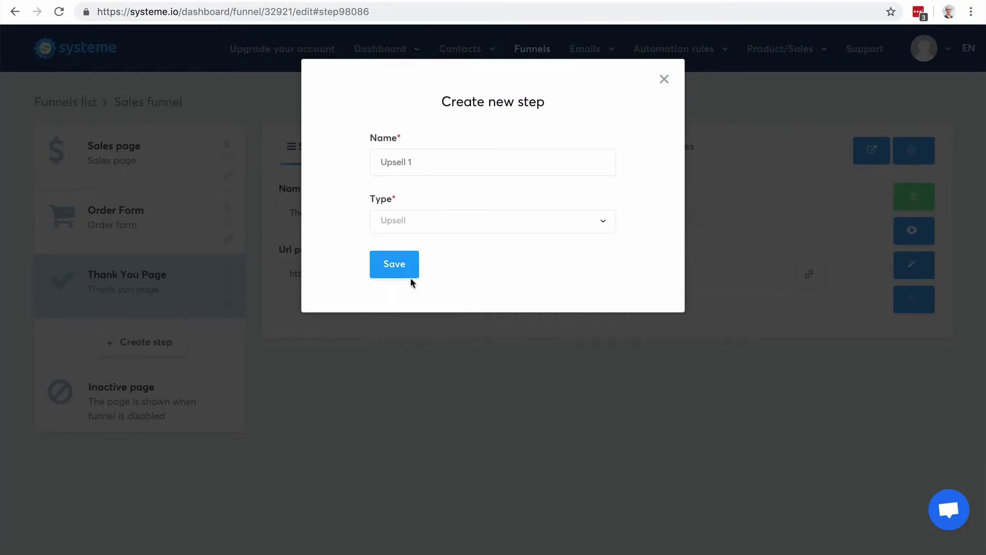
{"action": "left_click", "coordinate": [406, 276]}
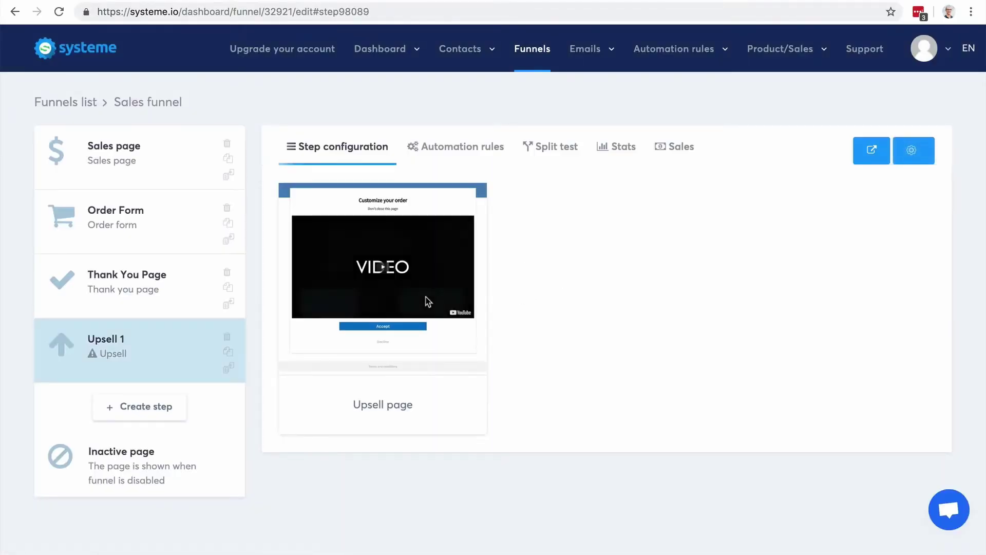
{"action": "mouse_move", "coordinate": [383, 270]}
{"action": "left_click", "coordinate": [328, 282]}
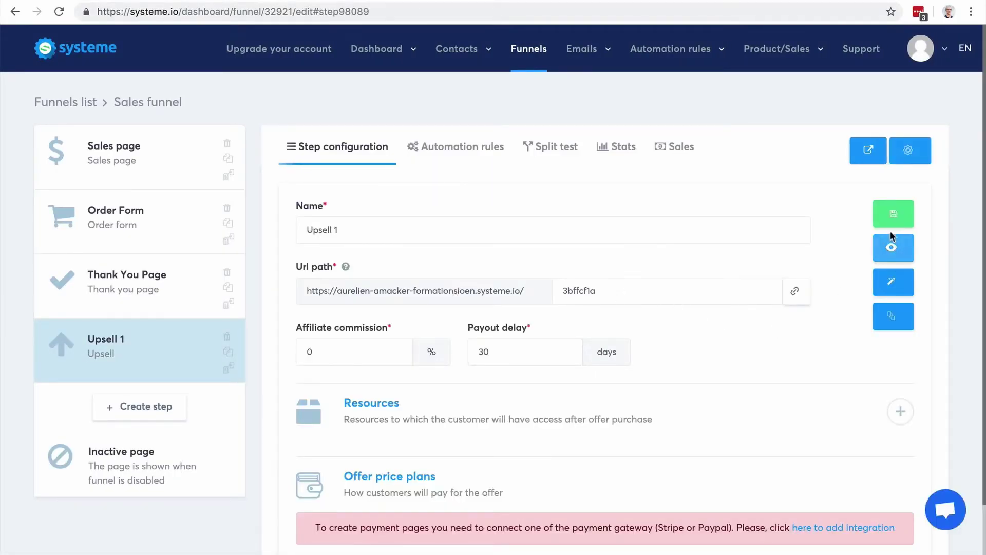
Create a step named 'Downsell' with the Downsell step type.
{"action": "left_click", "coordinate": [144, 406]}
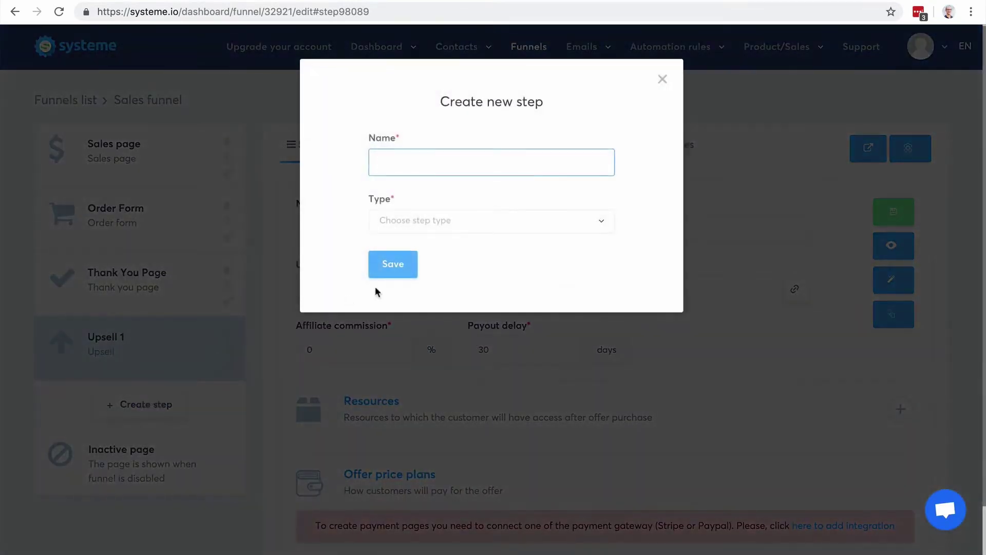
{"action": "type", "text": "Downsell"}
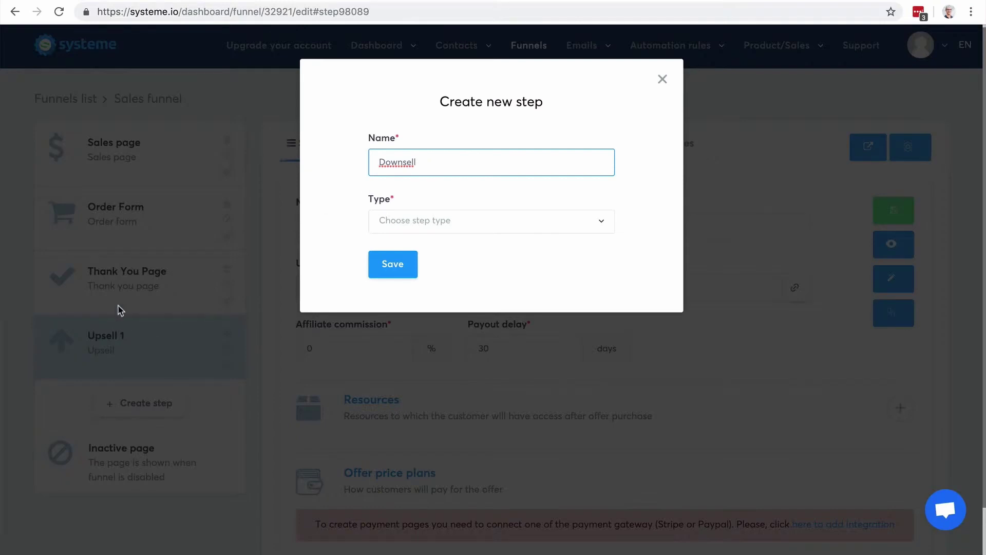
{"action": "left_click", "coordinate": [447, 224]}
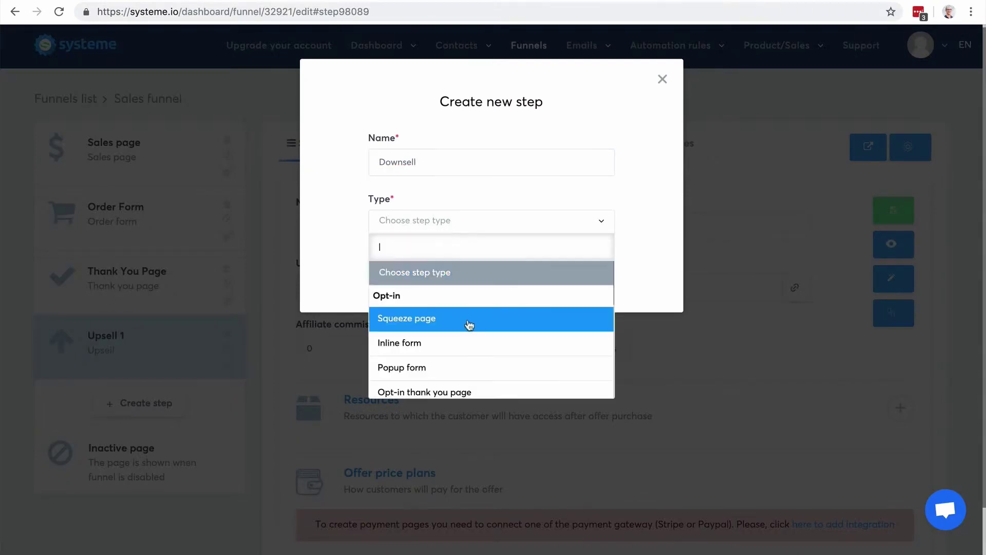
{"action": "scroll", "coordinate": [467, 323], "scroll_direction": "down", "scroll_amount": 3}
{"action": "scroll", "coordinate": [468, 324], "scroll_direction": "down", "scroll_amount": 1}
{"action": "scroll", "coordinate": [468, 325], "scroll_direction": "down", "scroll_amount": 2}
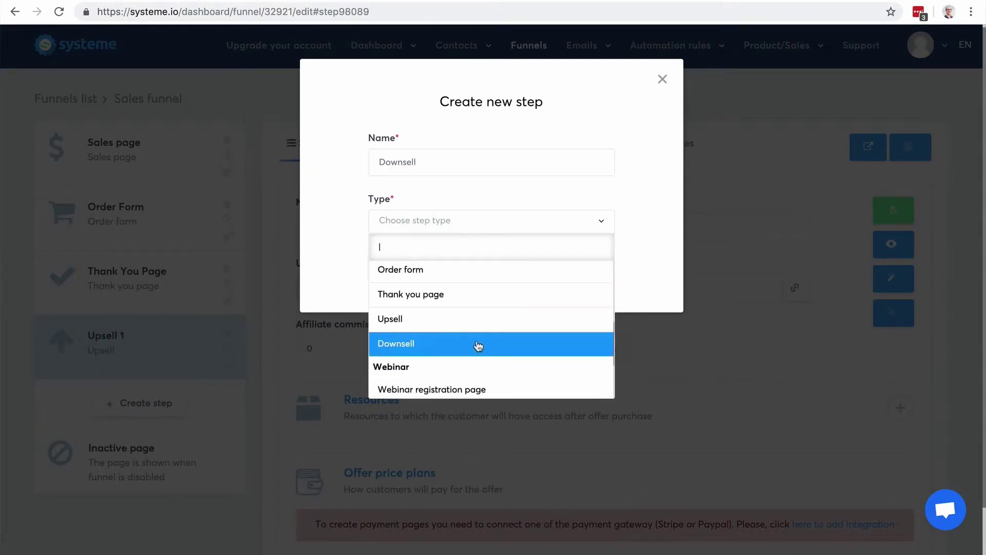
{"action": "left_click", "coordinate": [476, 344]}
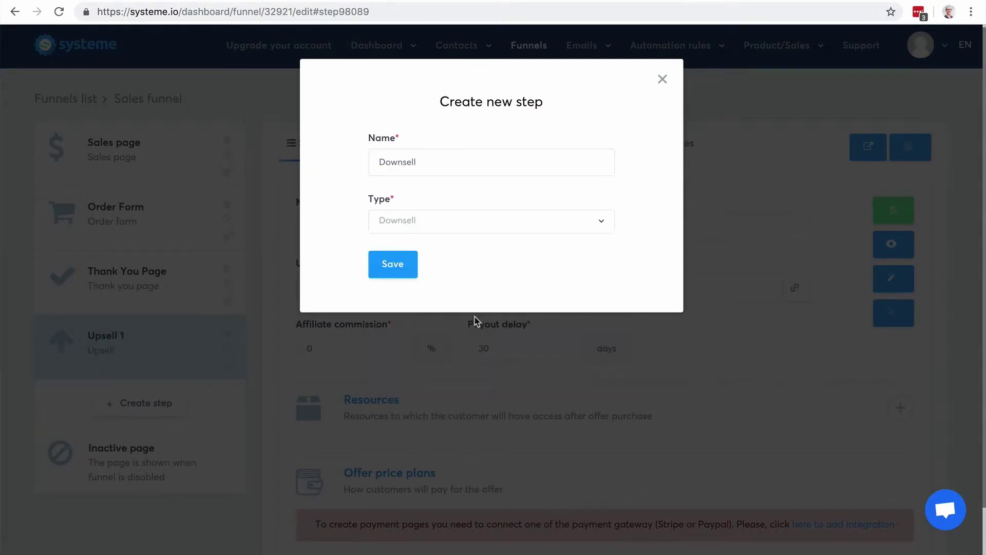
{"action": "left_click", "coordinate": [396, 265]}
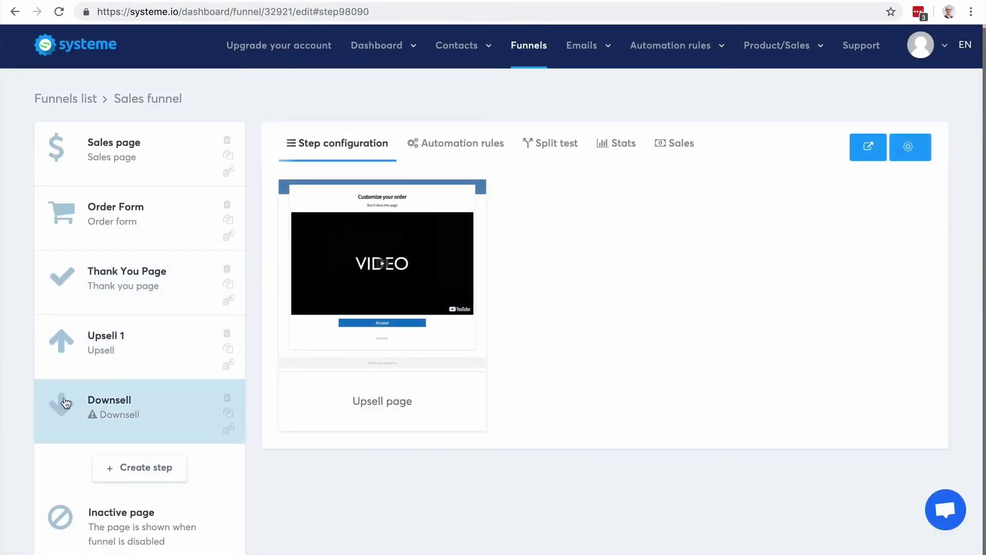
{"action": "scroll", "coordinate": [12, 343], "scroll_direction": "down", "scroll_amount": 1}
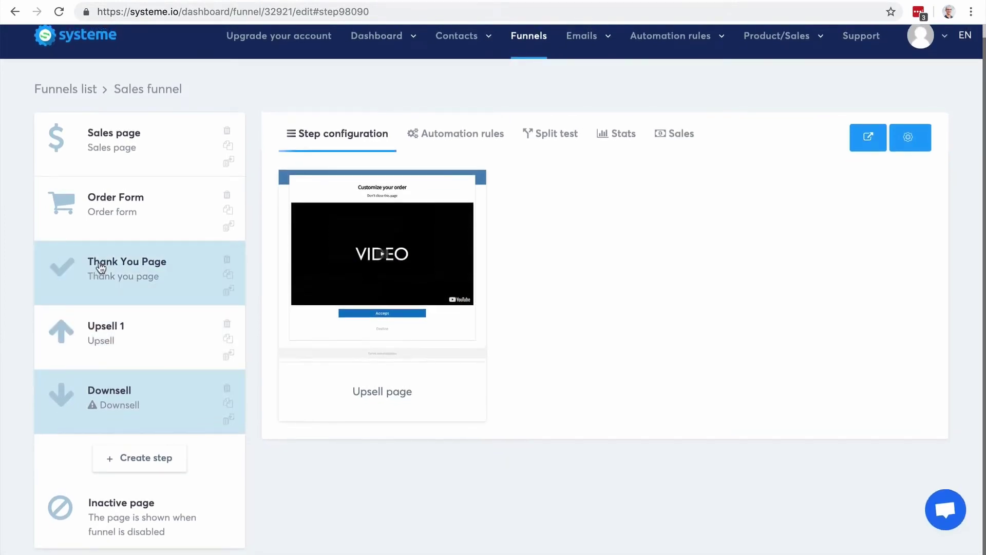
Move Thank You Page below Downsell, then review the Sales page, Order Form and Upsell 1 settings.
{"action": "left_click_drag", "start_coordinate": [101, 266], "coordinate": [103, 449]}
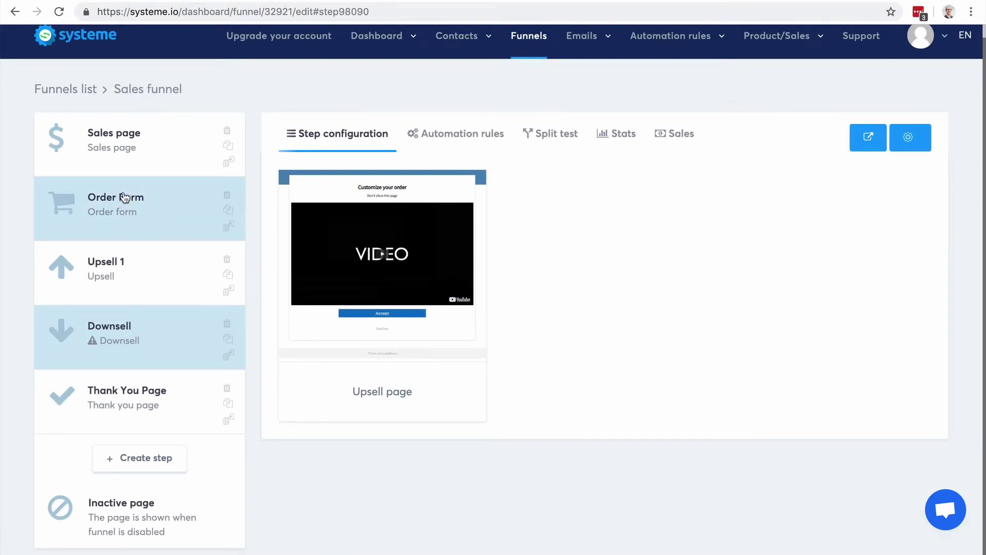
{"action": "left_click", "coordinate": [114, 152]}
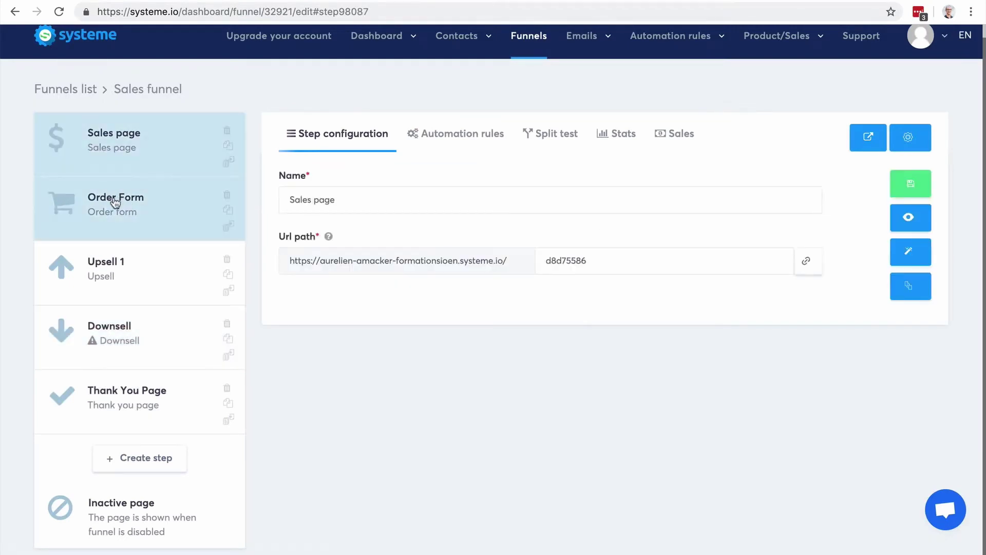
{"action": "left_click", "coordinate": [114, 203]}
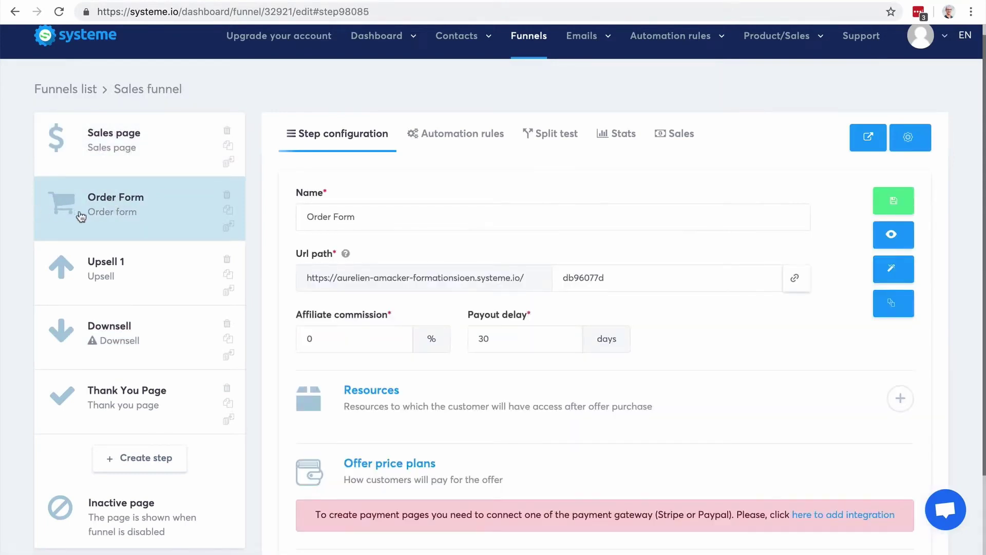
{"action": "left_click", "coordinate": [81, 265]}
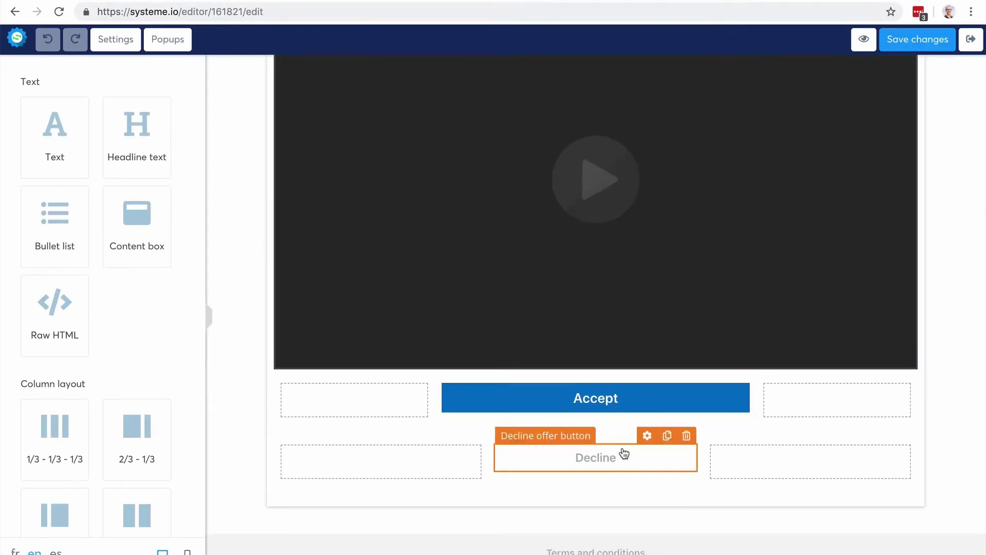
{"action": "left_click", "coordinate": [972, 41]}
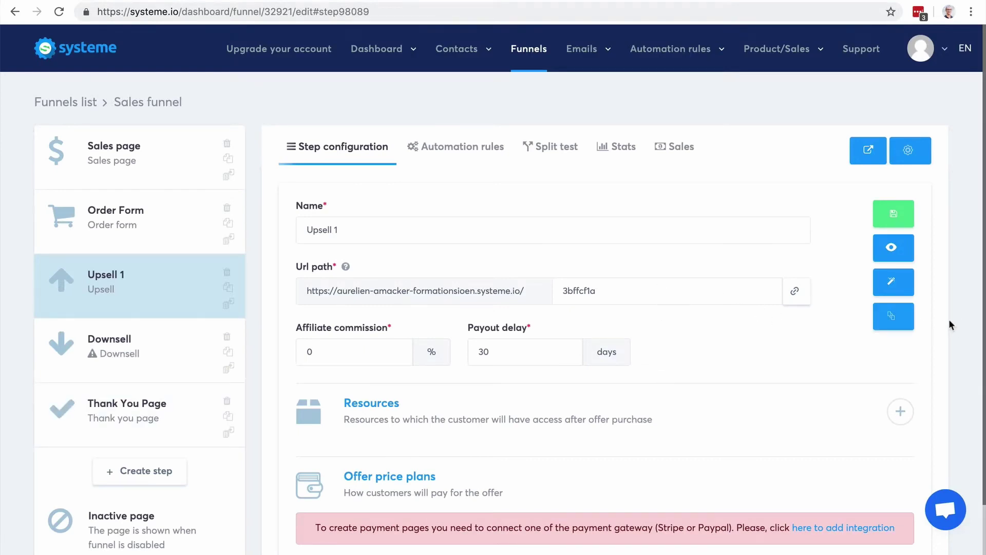
{"action": "scroll", "coordinate": [949, 324], "scroll_direction": "down", "scroll_amount": 2}
{"action": "scroll", "coordinate": [949, 327], "scroll_direction": "up", "scroll_amount": 2}
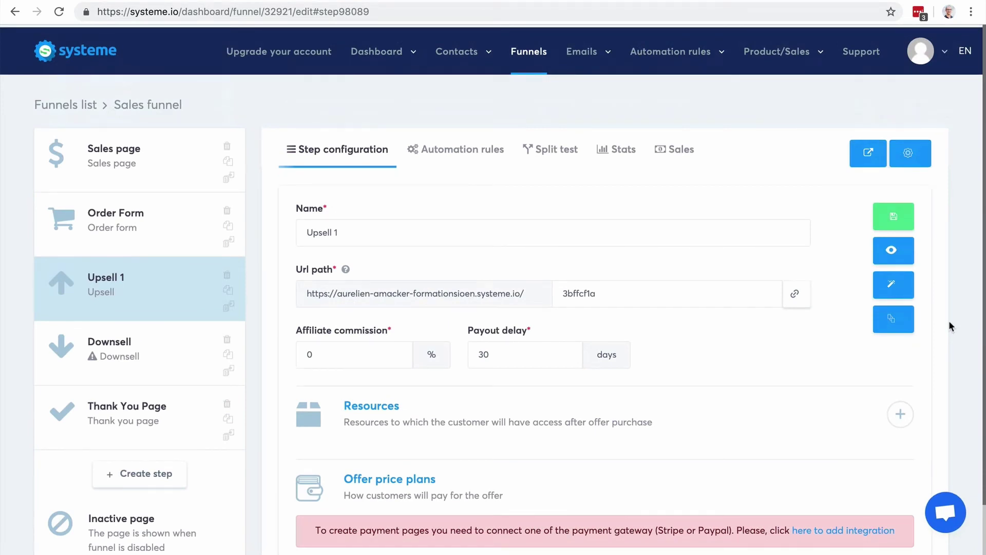
{"action": "scroll", "coordinate": [949, 326], "scroll_direction": "down", "scroll_amount": 2}
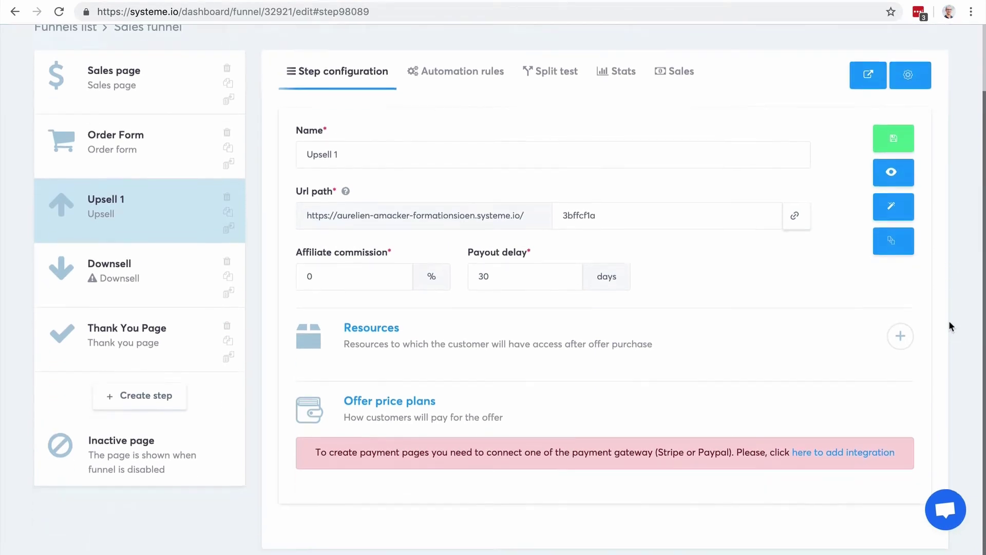
Add a new resource entry to Upsell 1 and list its resource types.
{"action": "left_click", "coordinate": [900, 337]}
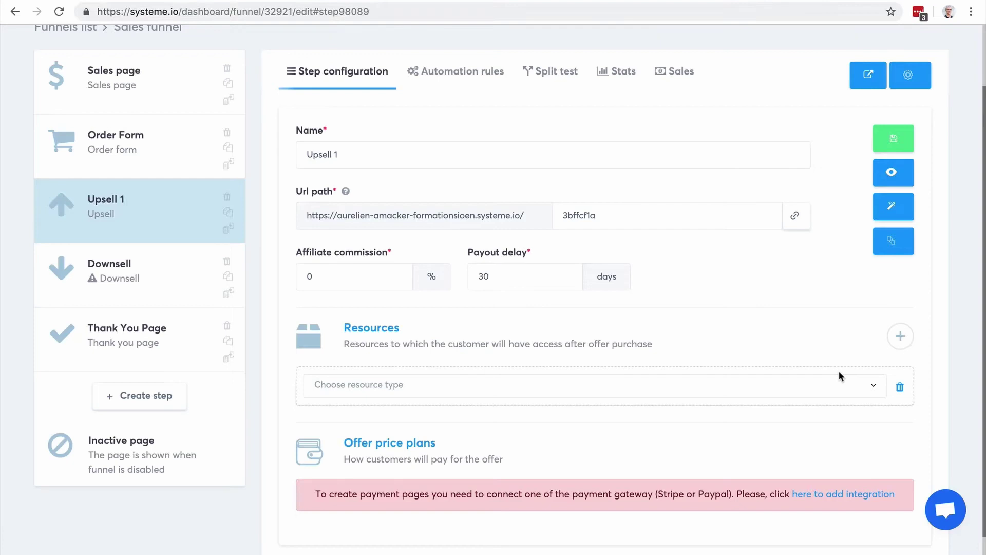
{"action": "left_click", "coordinate": [866, 390]}
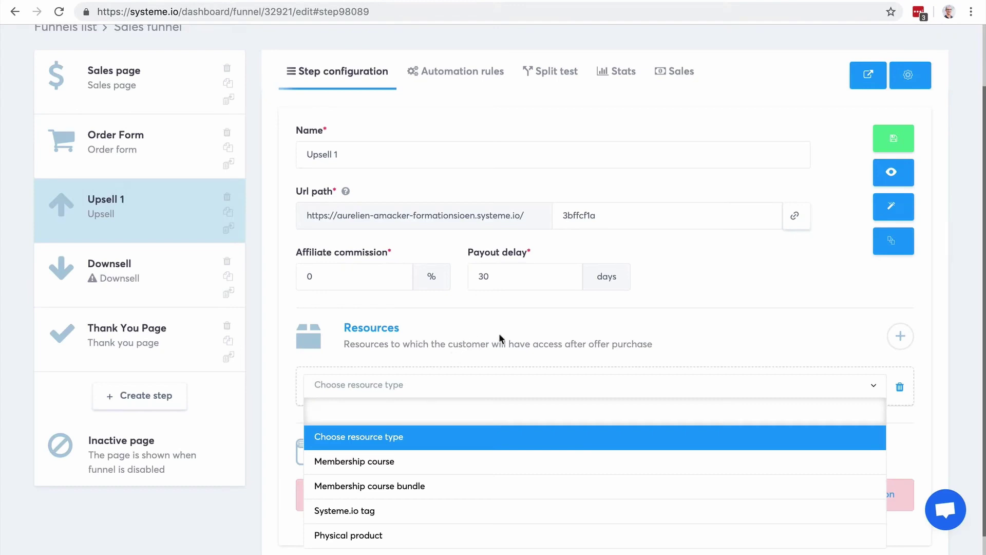
{"action": "scroll", "coordinate": [511, 336], "scroll_direction": "down", "scroll_amount": 1}
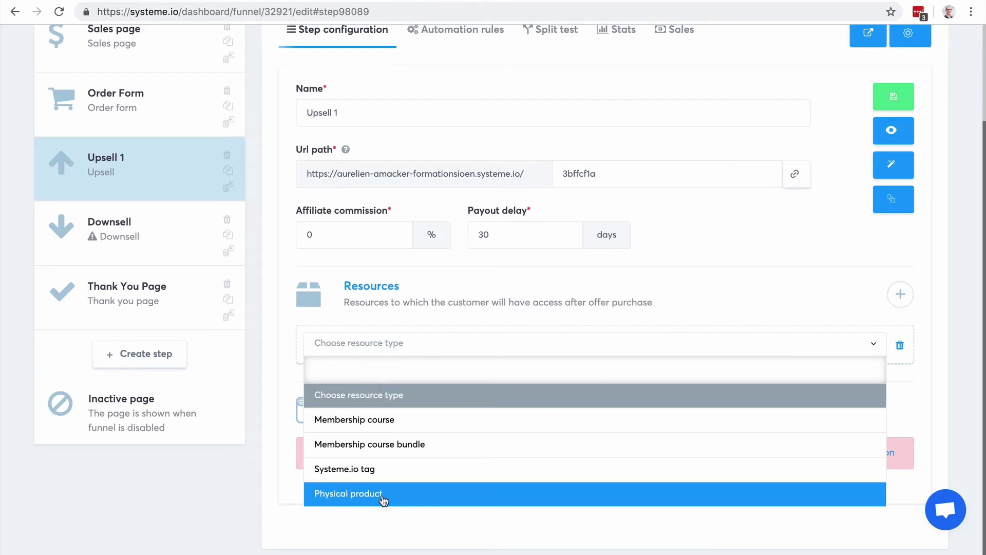
Choose Membership course as the resource type, leaving course and access type blank.
{"action": "left_click", "coordinate": [385, 419]}
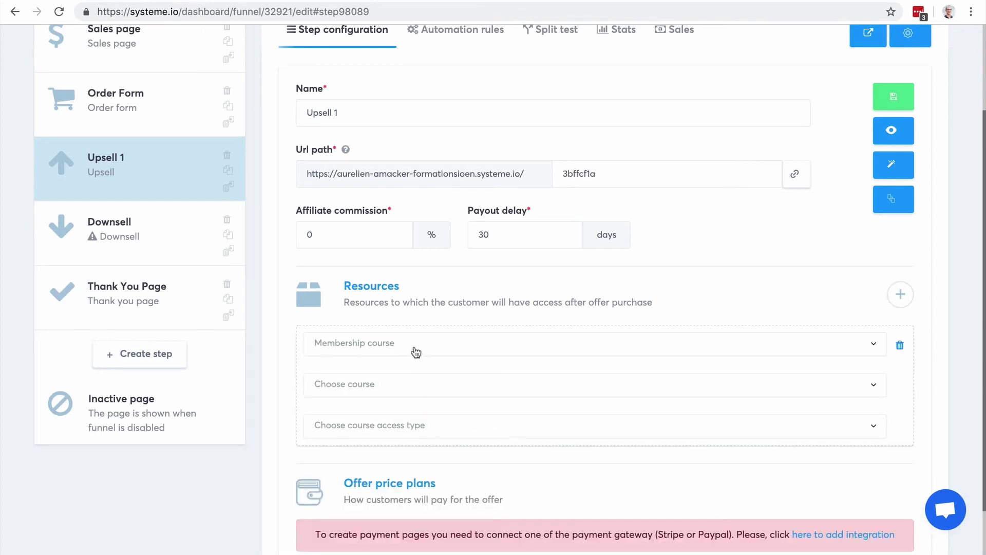
{"action": "left_click", "coordinate": [411, 389]}
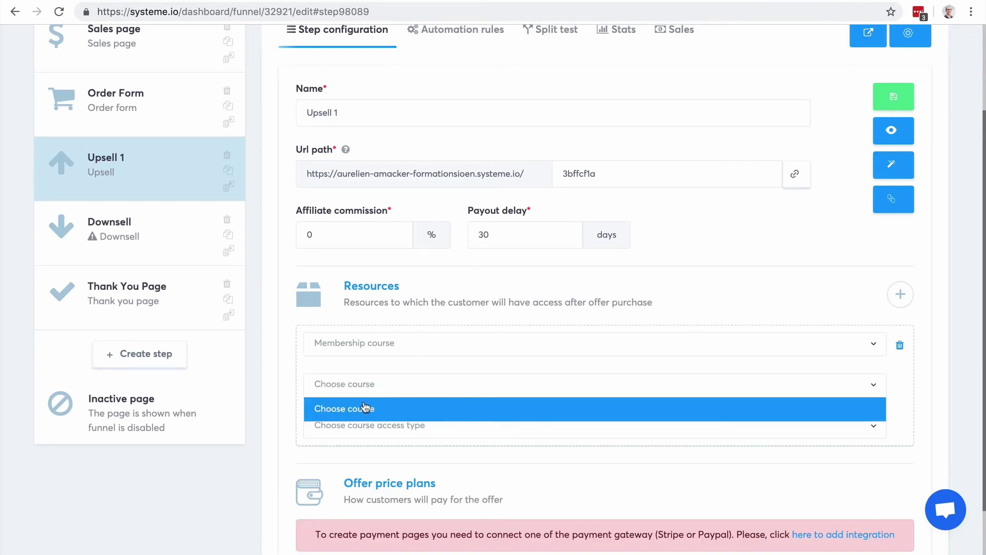
{"action": "left_click", "coordinate": [282, 376]}
{"action": "left_click", "coordinate": [401, 427]}
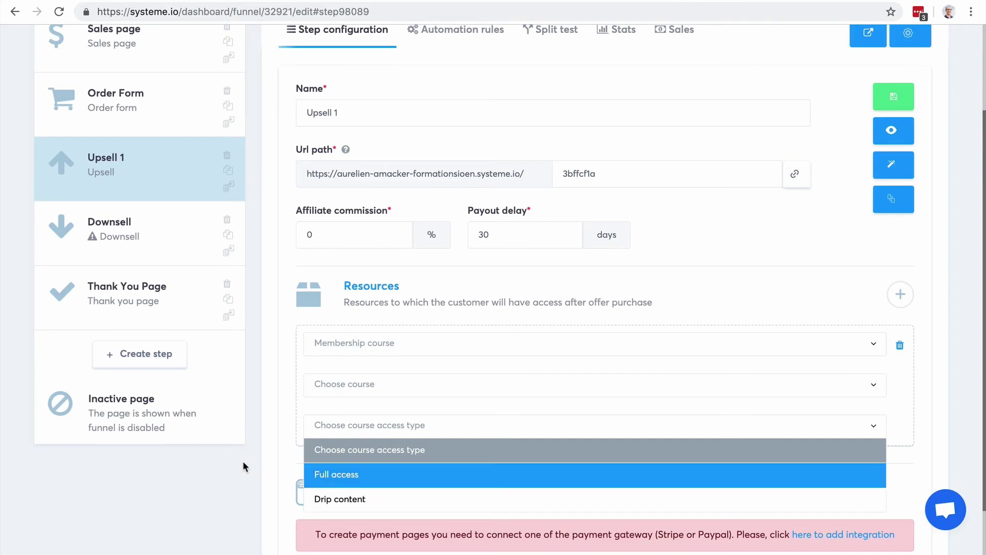
{"action": "left_click", "coordinate": [254, 466]}
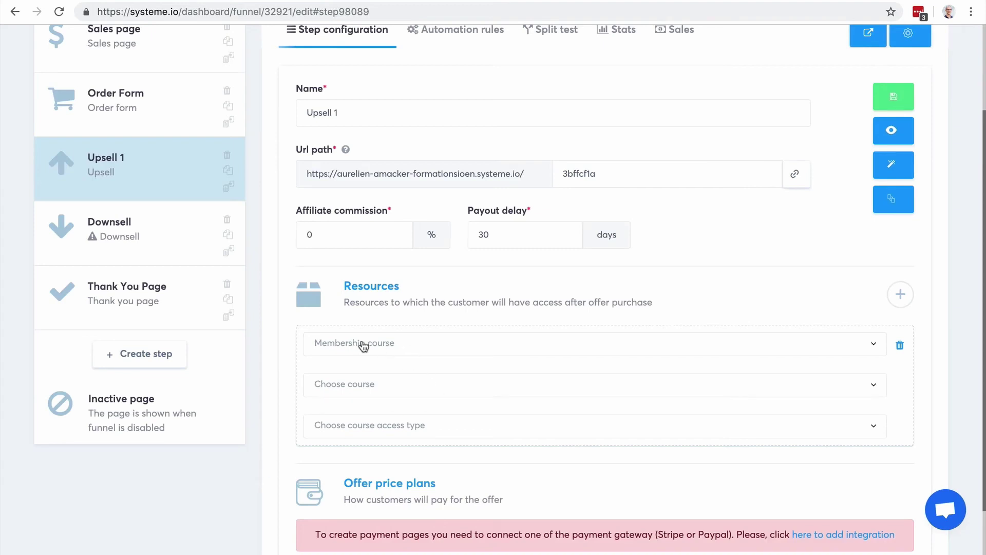
Add a Systeme.io tag resource set to the Blog-leads tag.
{"action": "left_click", "coordinate": [901, 295]}
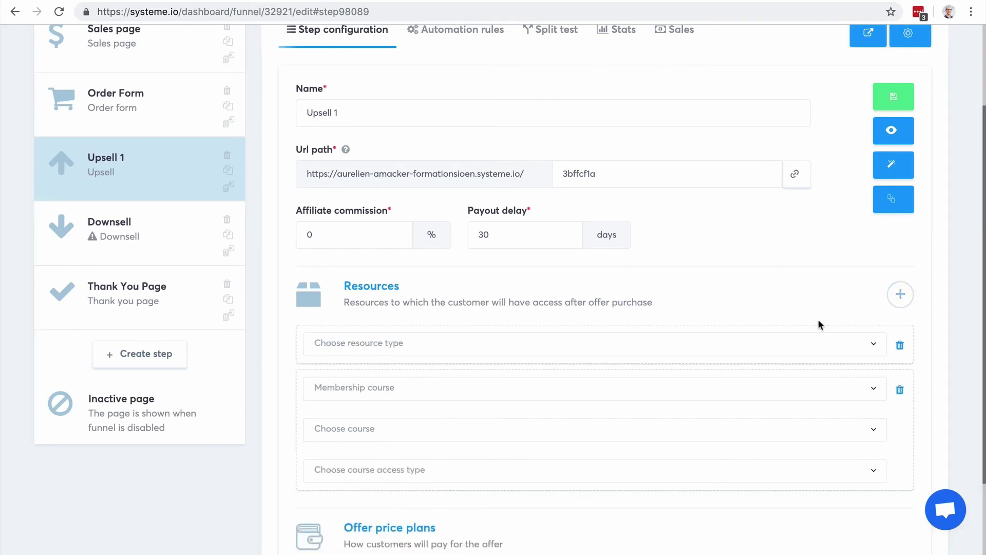
{"action": "left_click", "coordinate": [695, 343]}
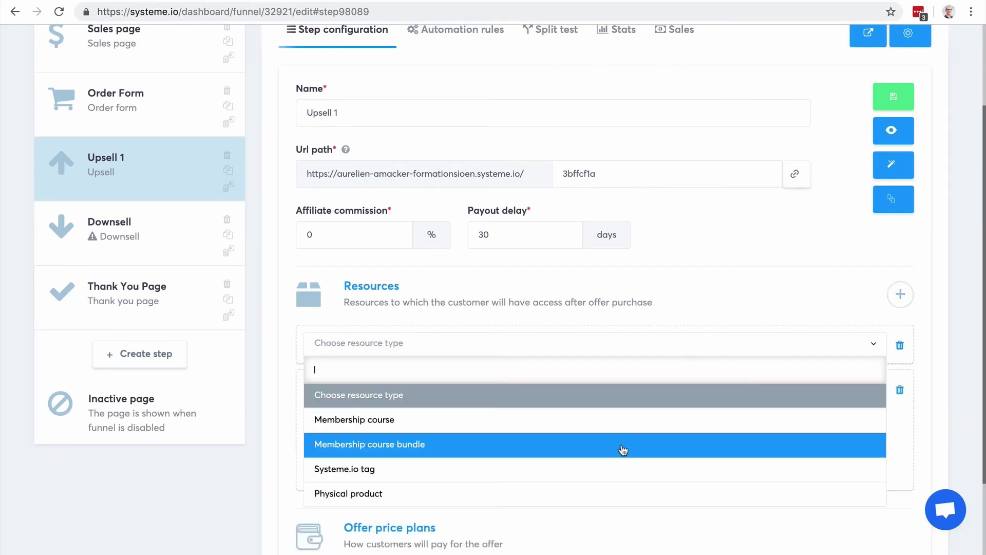
{"action": "left_click", "coordinate": [622, 468]}
{"action": "left_click", "coordinate": [411, 385]}
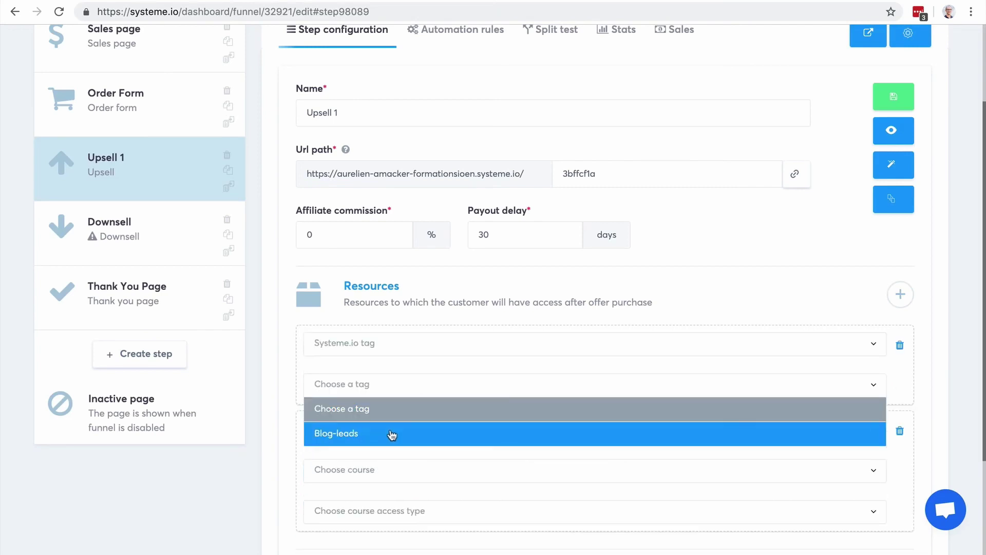
{"action": "left_click", "coordinate": [391, 435]}
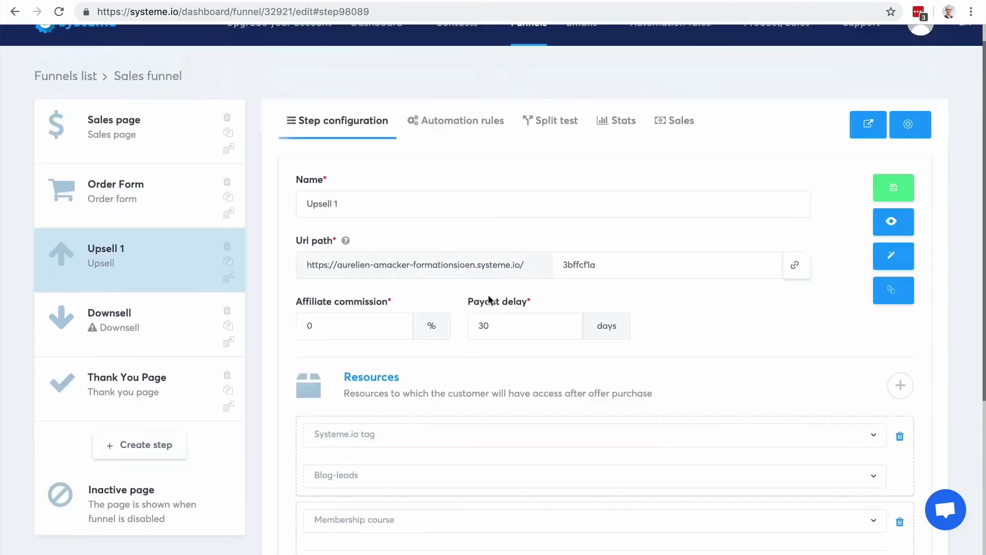
{"action": "scroll", "coordinate": [488, 294], "scroll_direction": "up", "scroll_amount": 3}
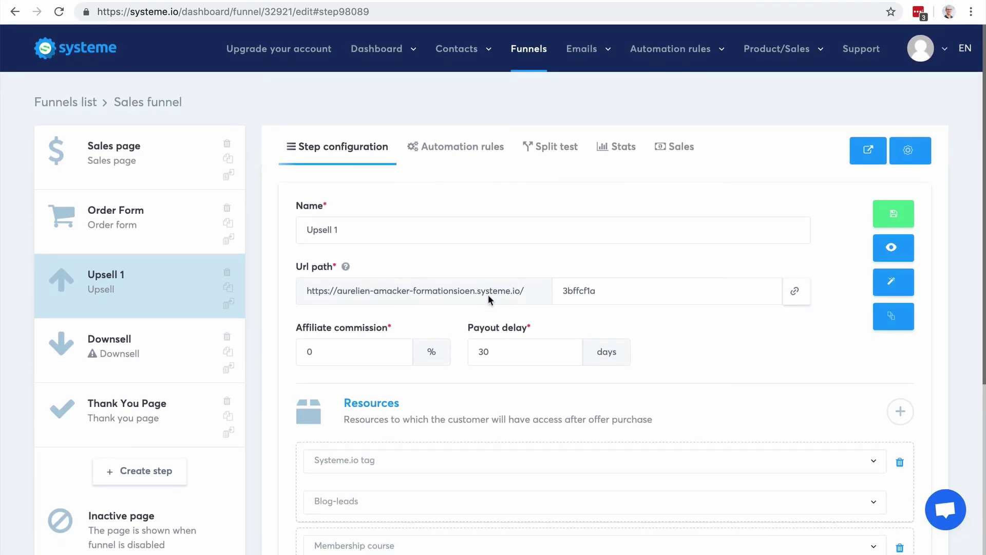